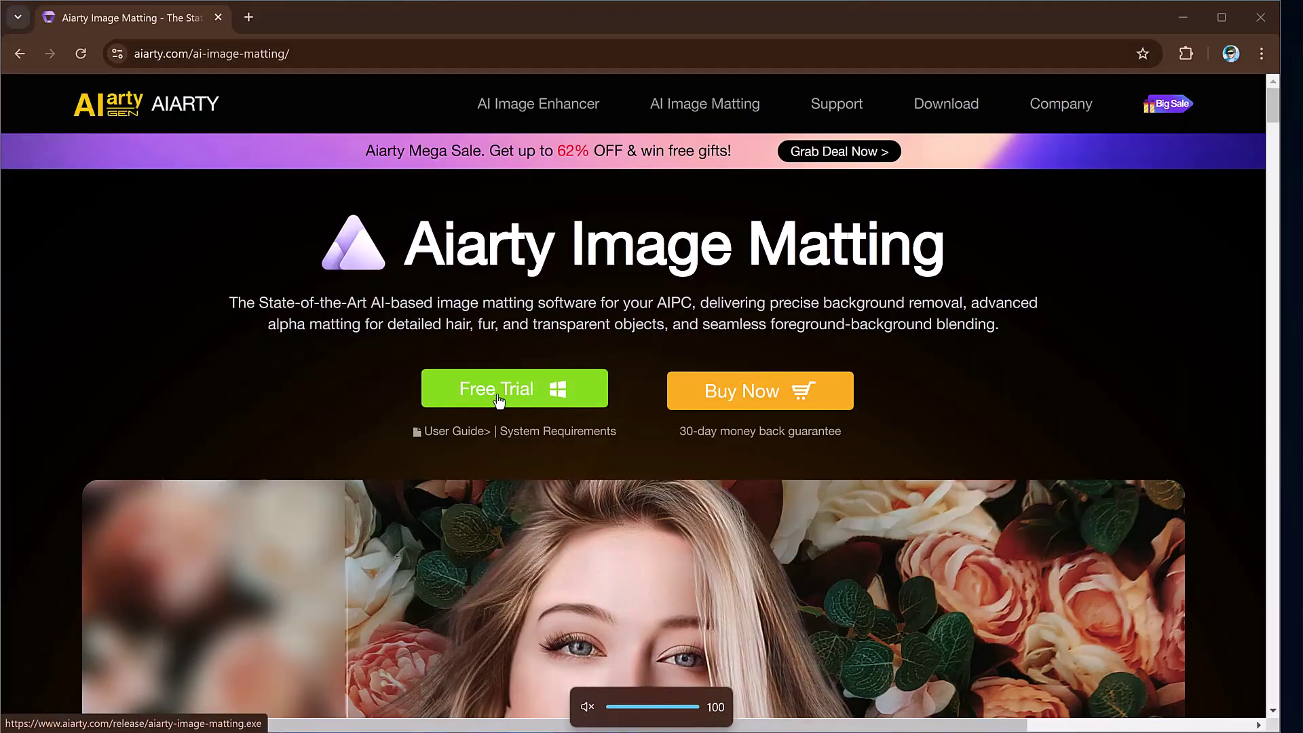
Scroll the Aiarty Image Matting page down past the Free Trial and Buy Now buttons.
{"action": "left_click_drag", "start_coordinate": [1271, 112], "coordinate": [1273, 127]}
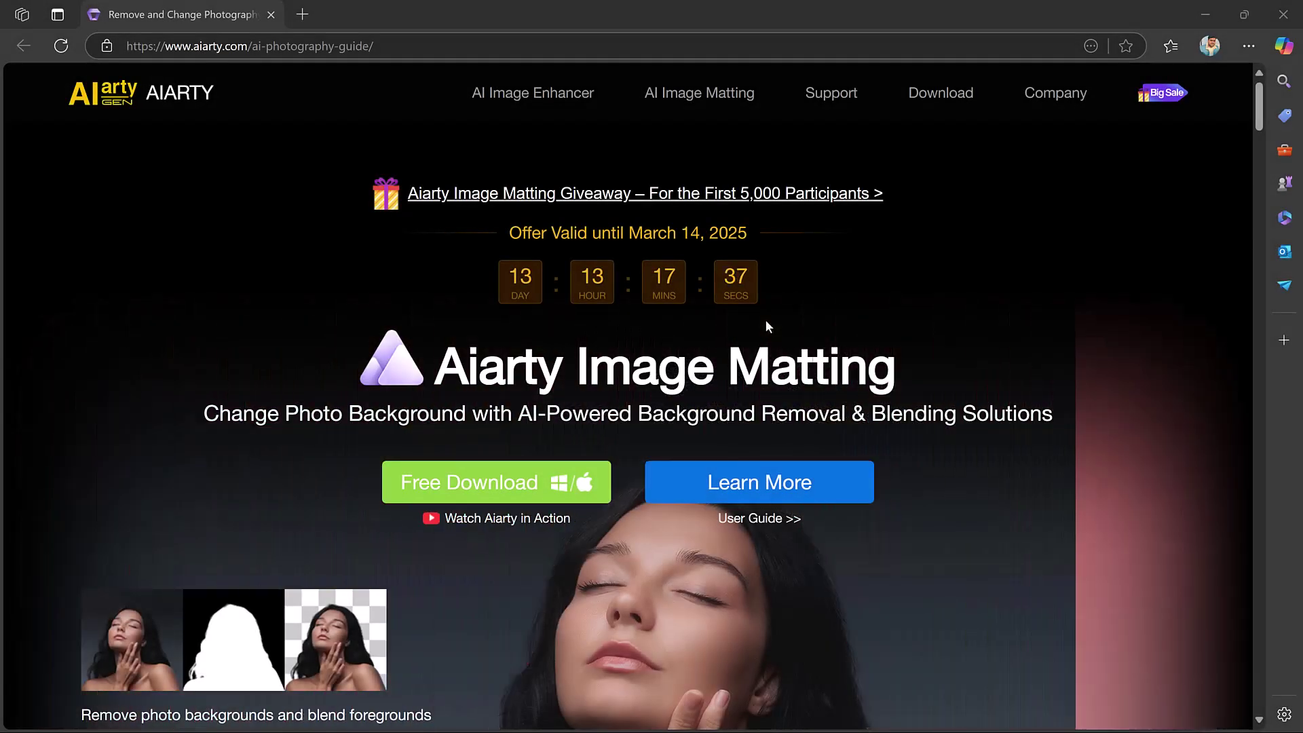
{"action": "left_click", "coordinate": [690, 197]}
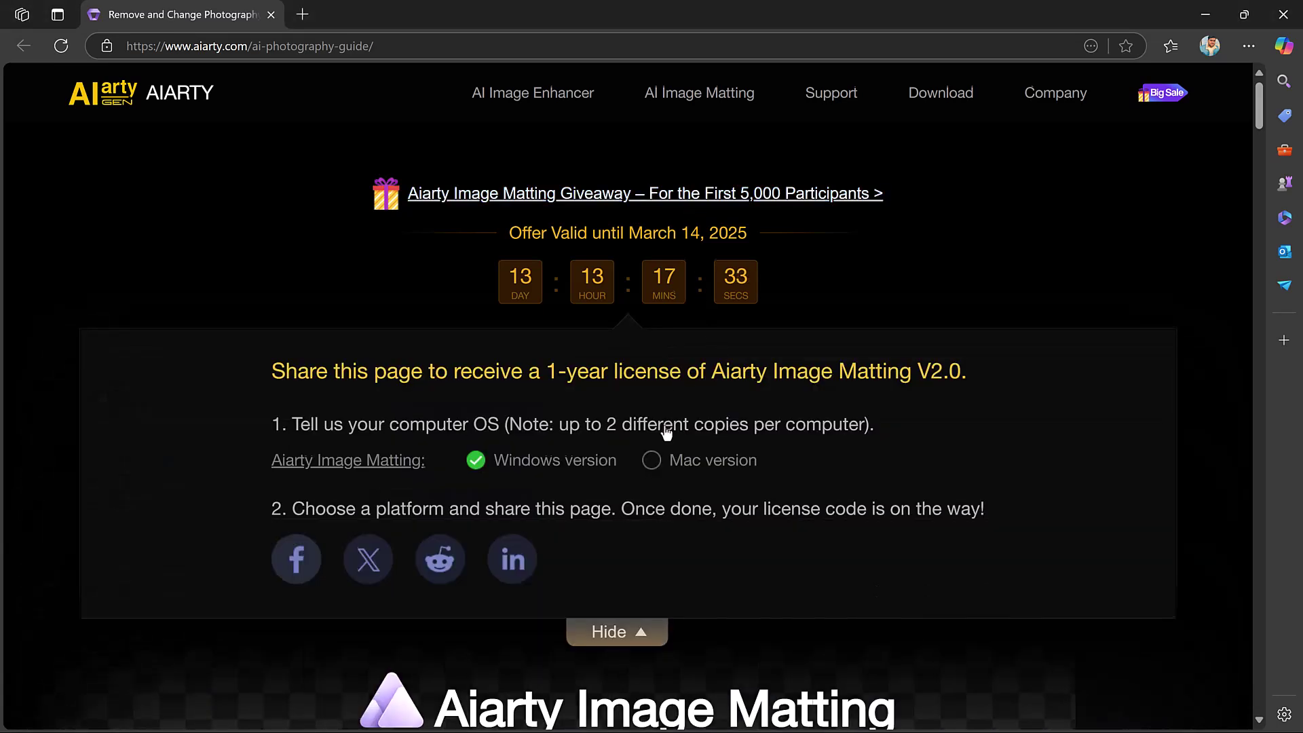
{"action": "scroll", "coordinate": [659, 421], "scroll_direction": "down", "scroll_amount": 2}
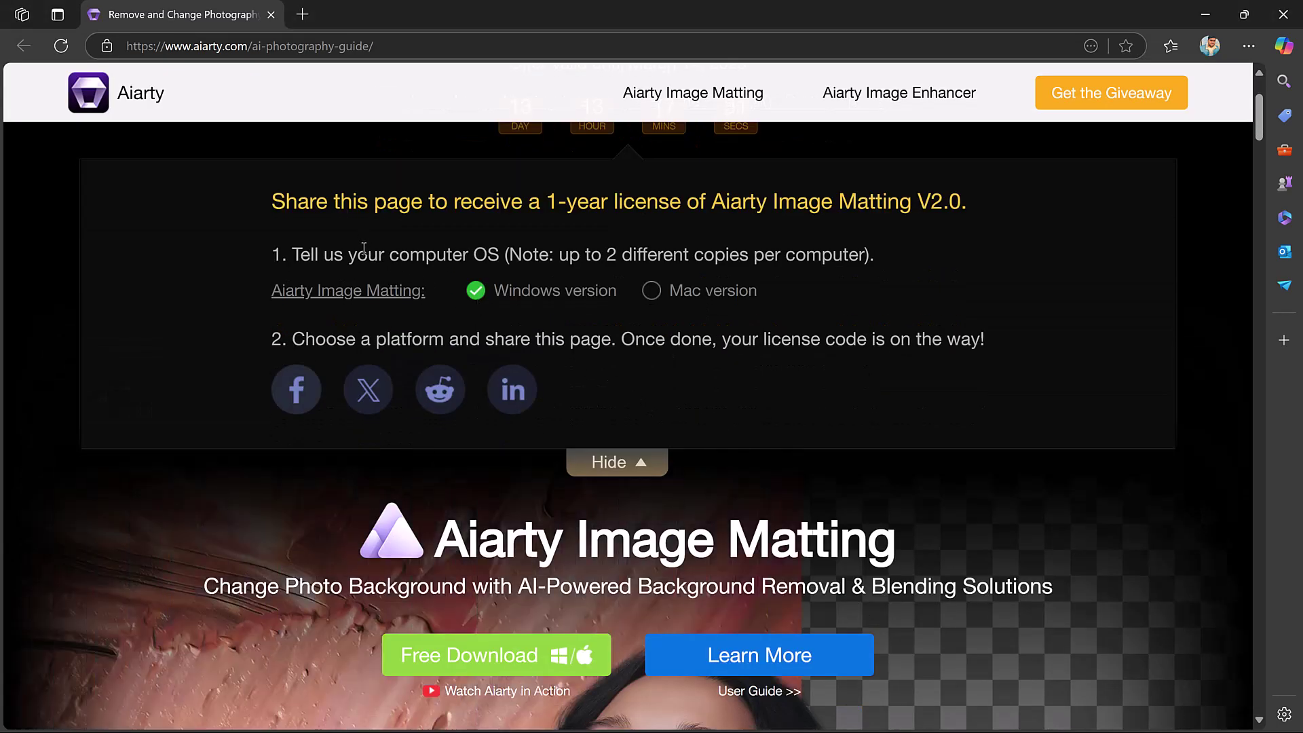
{"action": "scroll", "coordinate": [360, 306], "scroll_direction": "up", "scroll_amount": 1}
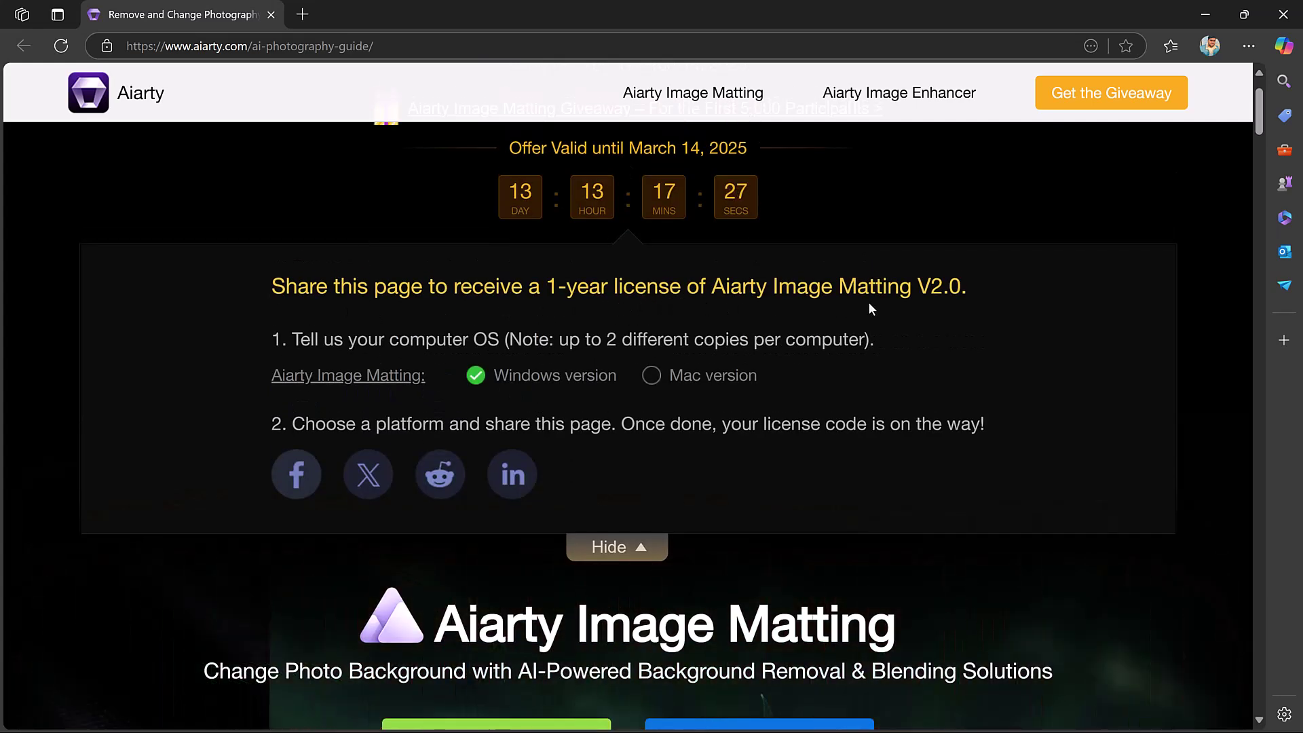
{"action": "left_click", "coordinate": [690, 382]}
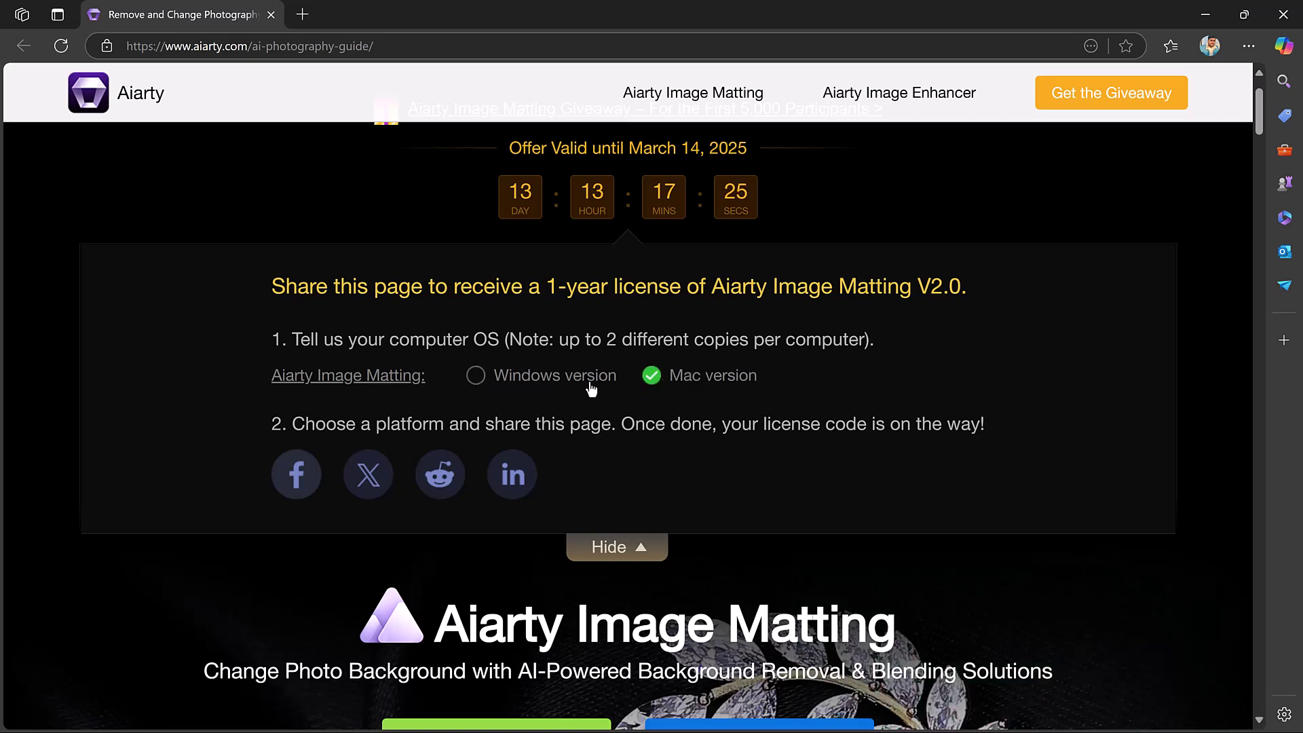
{"action": "left_click", "coordinate": [536, 382]}
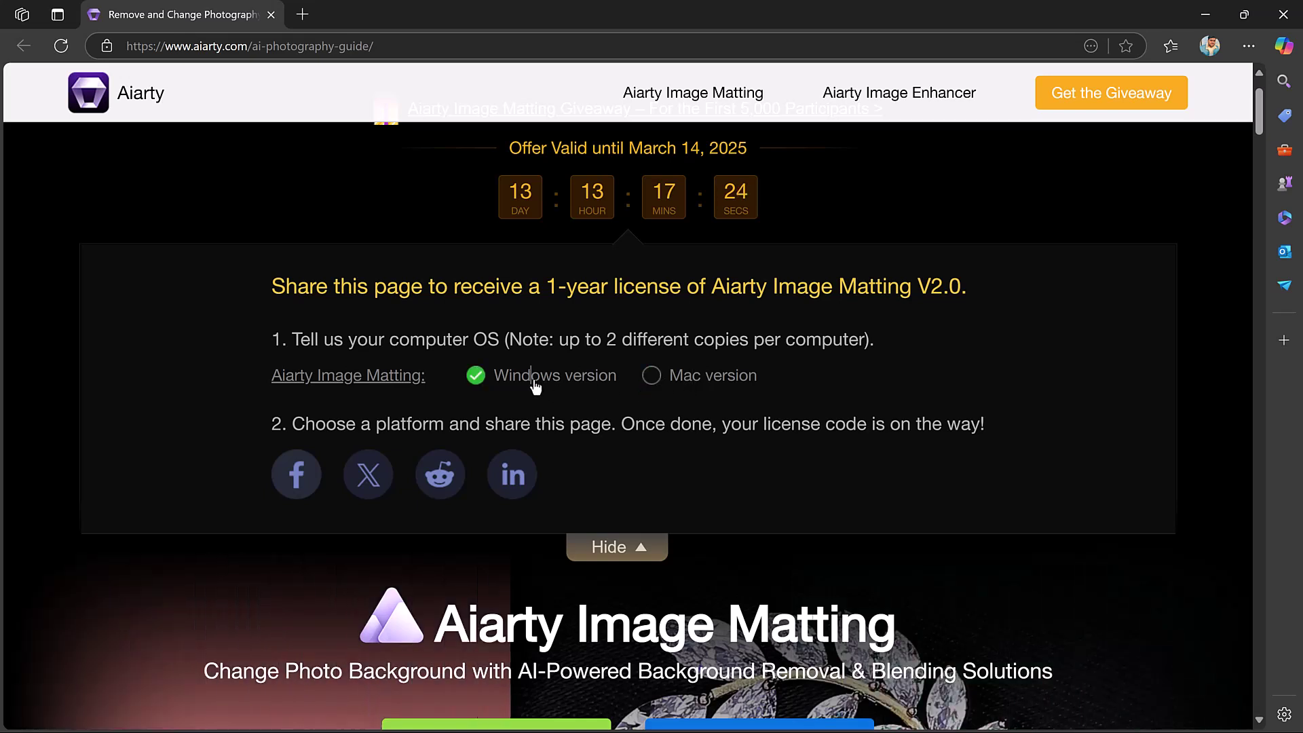
{"action": "left_click", "coordinate": [699, 384]}
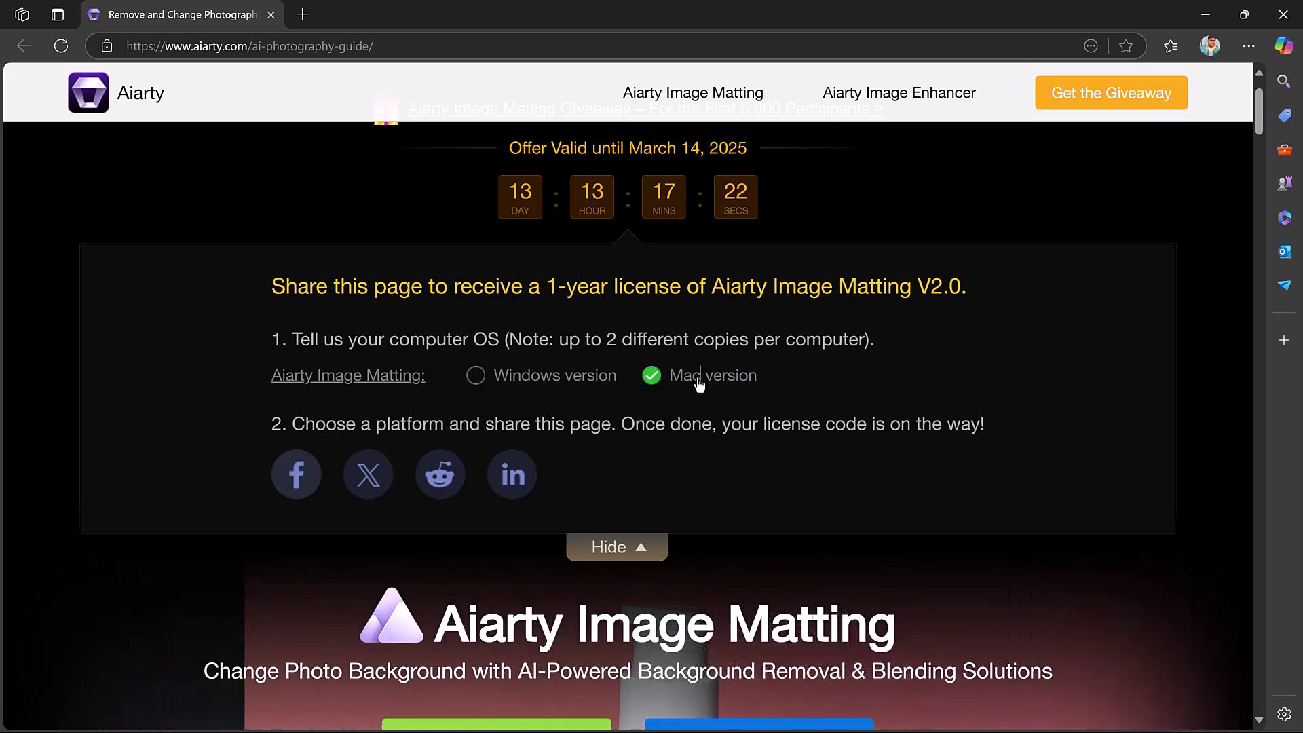
{"action": "left_click", "coordinate": [617, 555]}
{"action": "scroll", "coordinate": [641, 459], "scroll_direction": "up", "scroll_amount": 1}
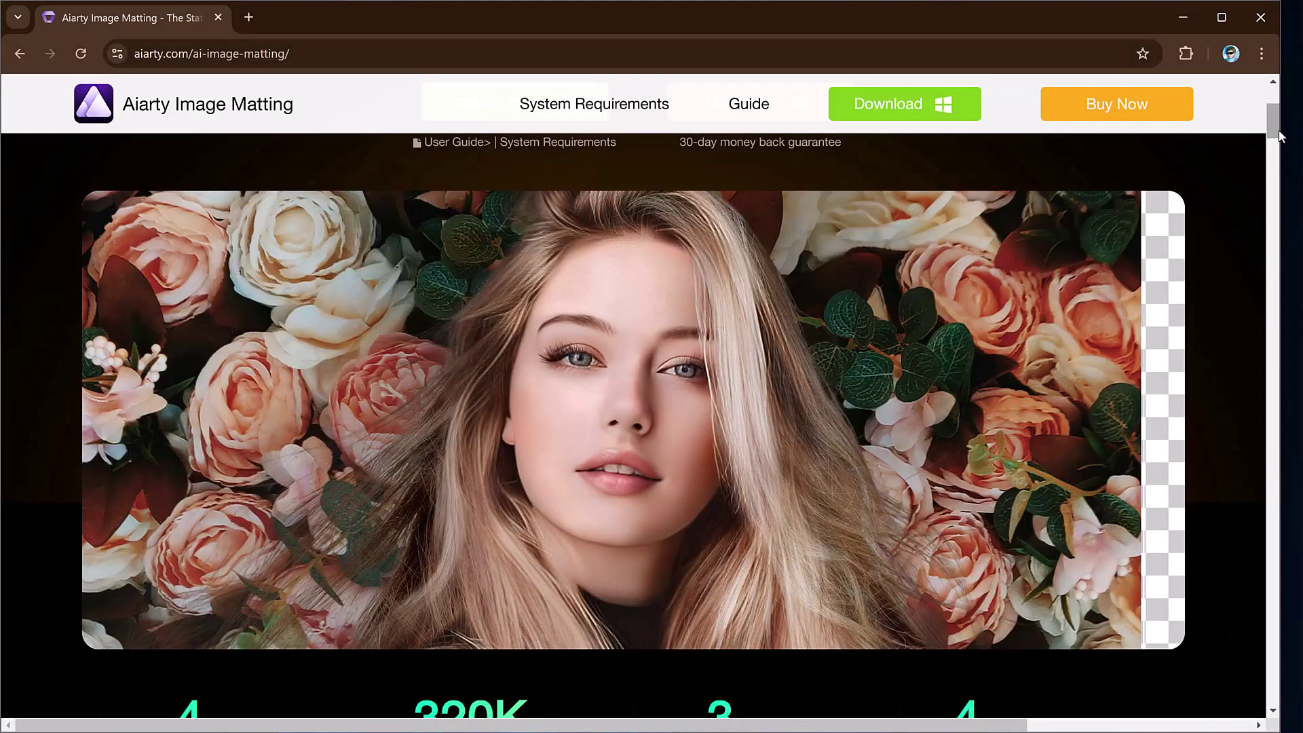
Scroll through the product page's how-to steps down to the Free Trial download.
{"action": "left_click_drag", "start_coordinate": [1275, 134], "coordinate": [1281, 174]}
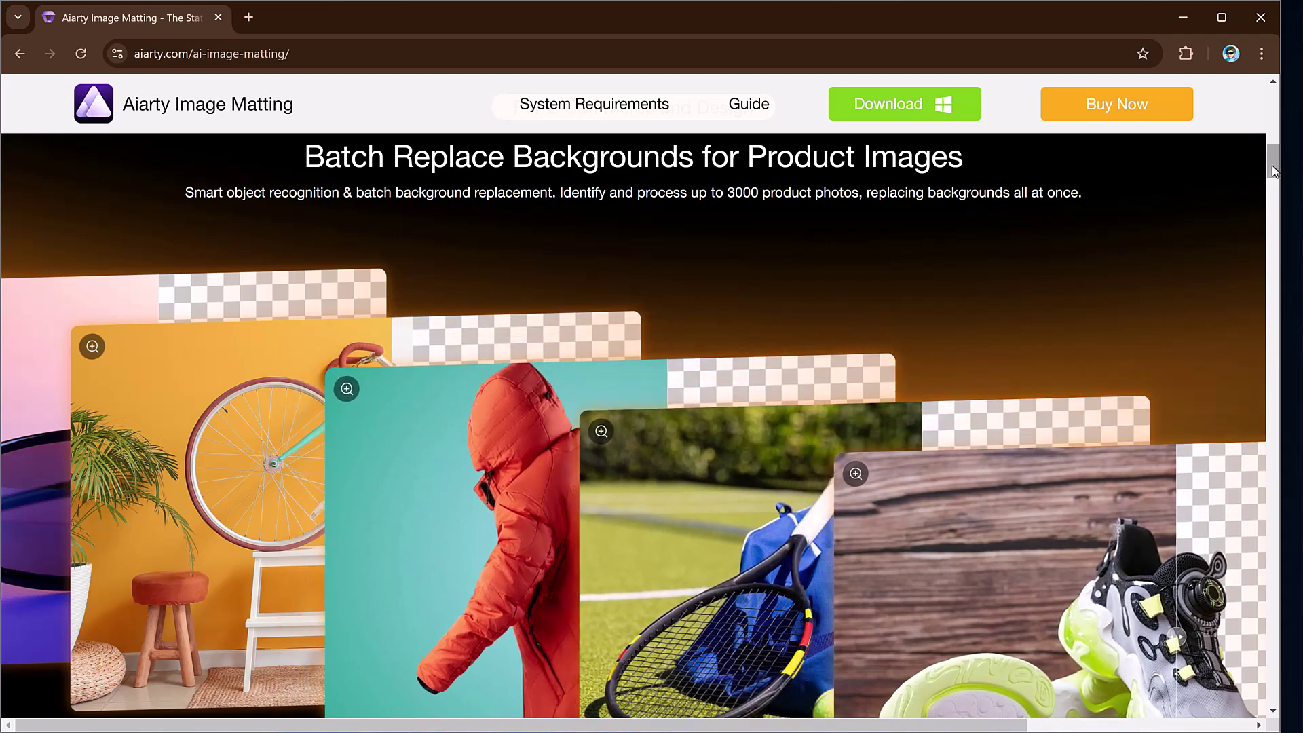
{"action": "left_click_drag", "start_coordinate": [1274, 175], "coordinate": [1280, 240]}
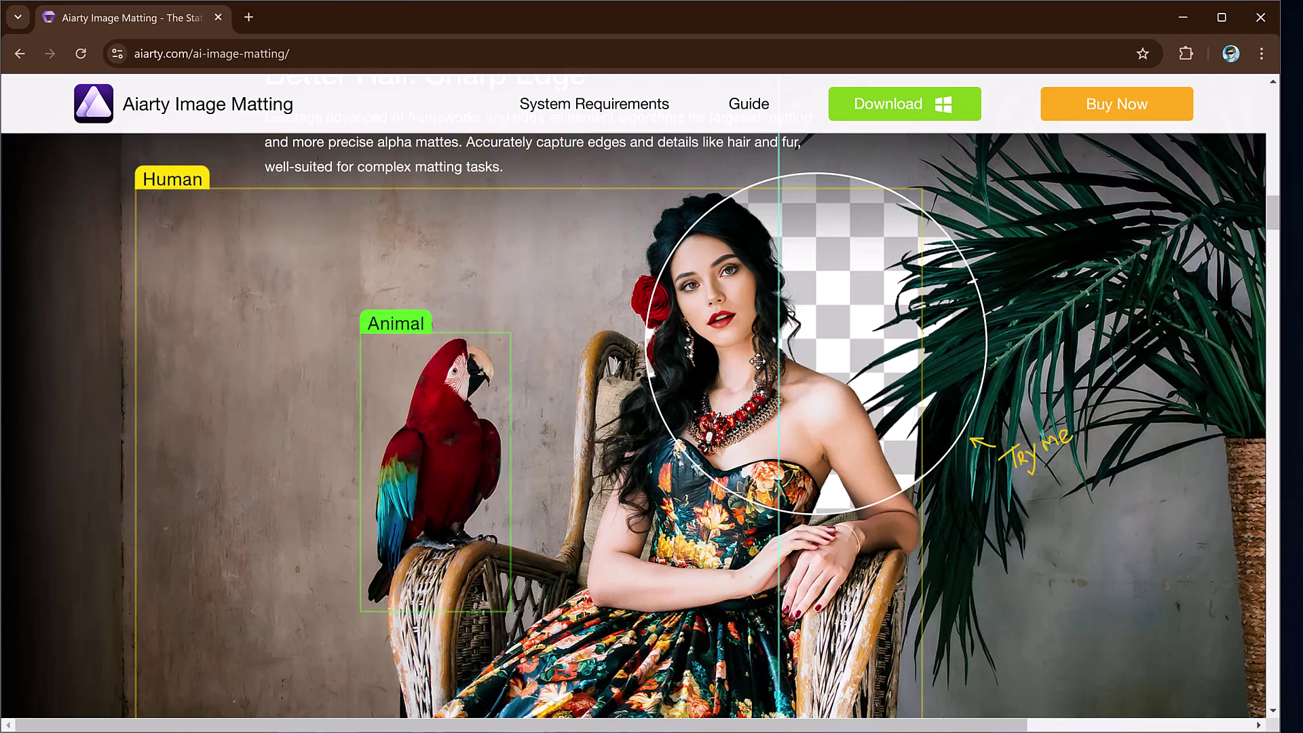
{"action": "scroll", "coordinate": [758, 361], "scroll_direction": "down", "scroll_amount": 1}
{"action": "left_click_drag", "start_coordinate": [1276, 218], "coordinate": [1284, 405]}
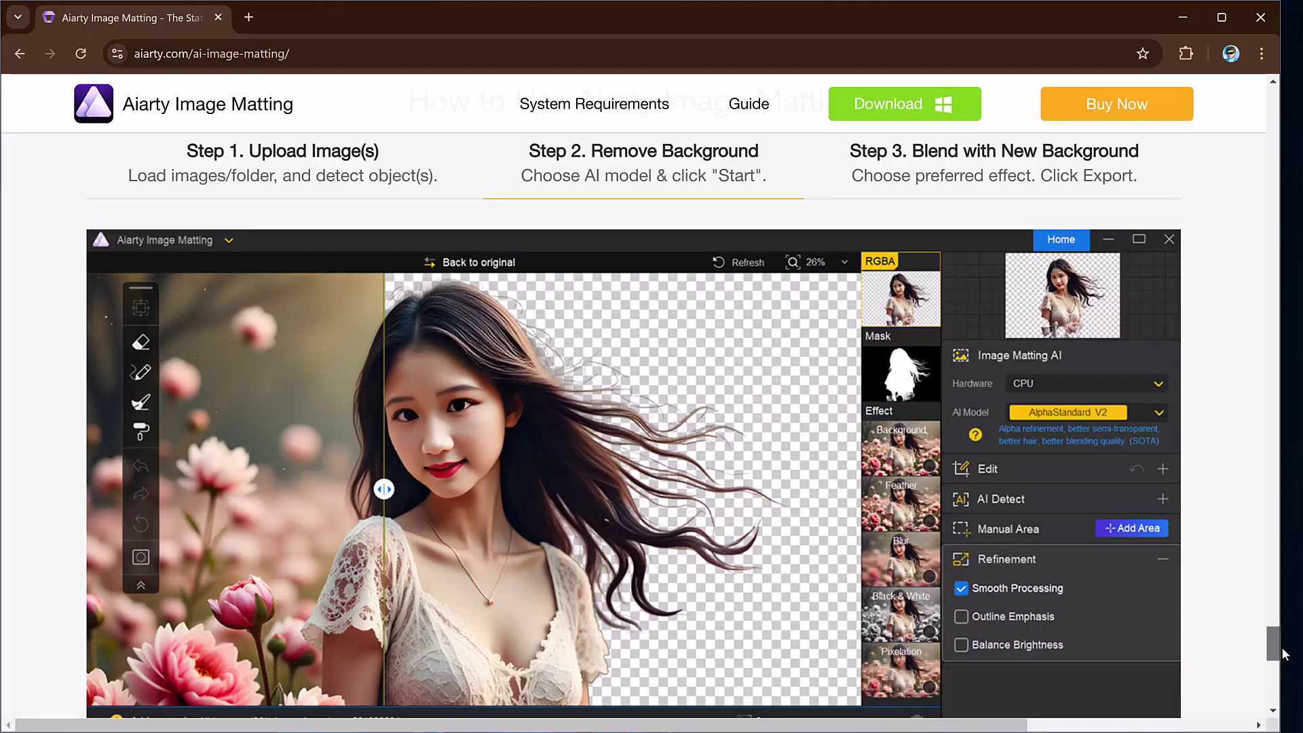
{"action": "scroll", "coordinate": [1283, 655], "scroll_direction": "down", "scroll_amount": 1}
{"action": "left_click_drag", "start_coordinate": [1282, 655], "coordinate": [1283, 681]}
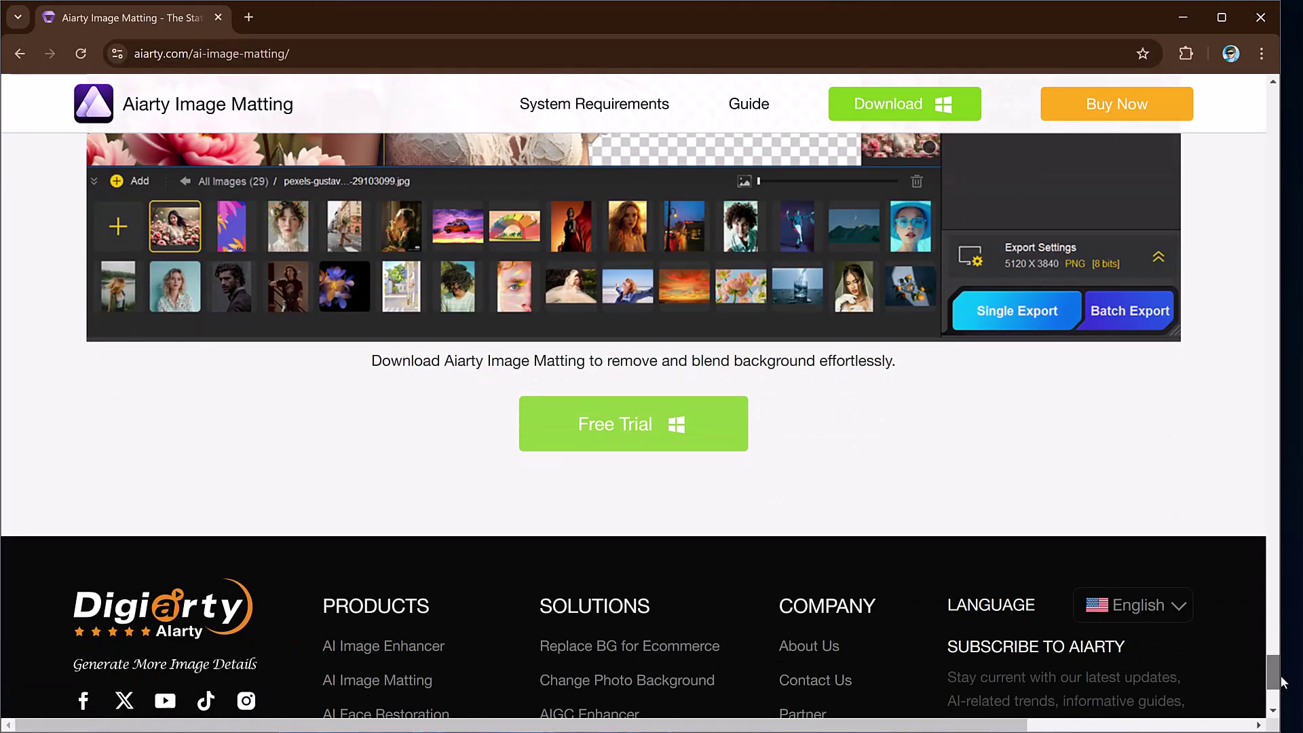
{"action": "scroll", "coordinate": [1282, 680], "scroll_direction": "up", "scroll_amount": 3}
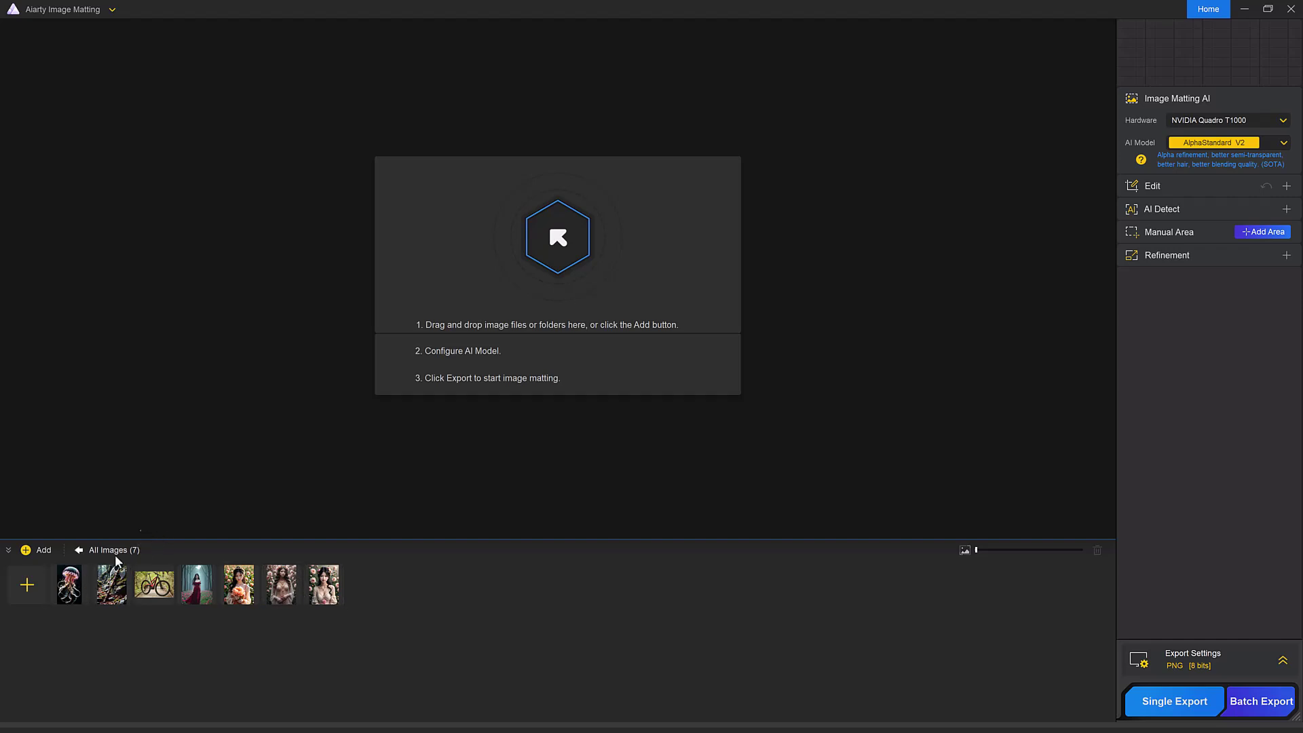
Load the jellyfish image and shift the before/after comparison divider left.
{"action": "left_click", "coordinate": [76, 580]}
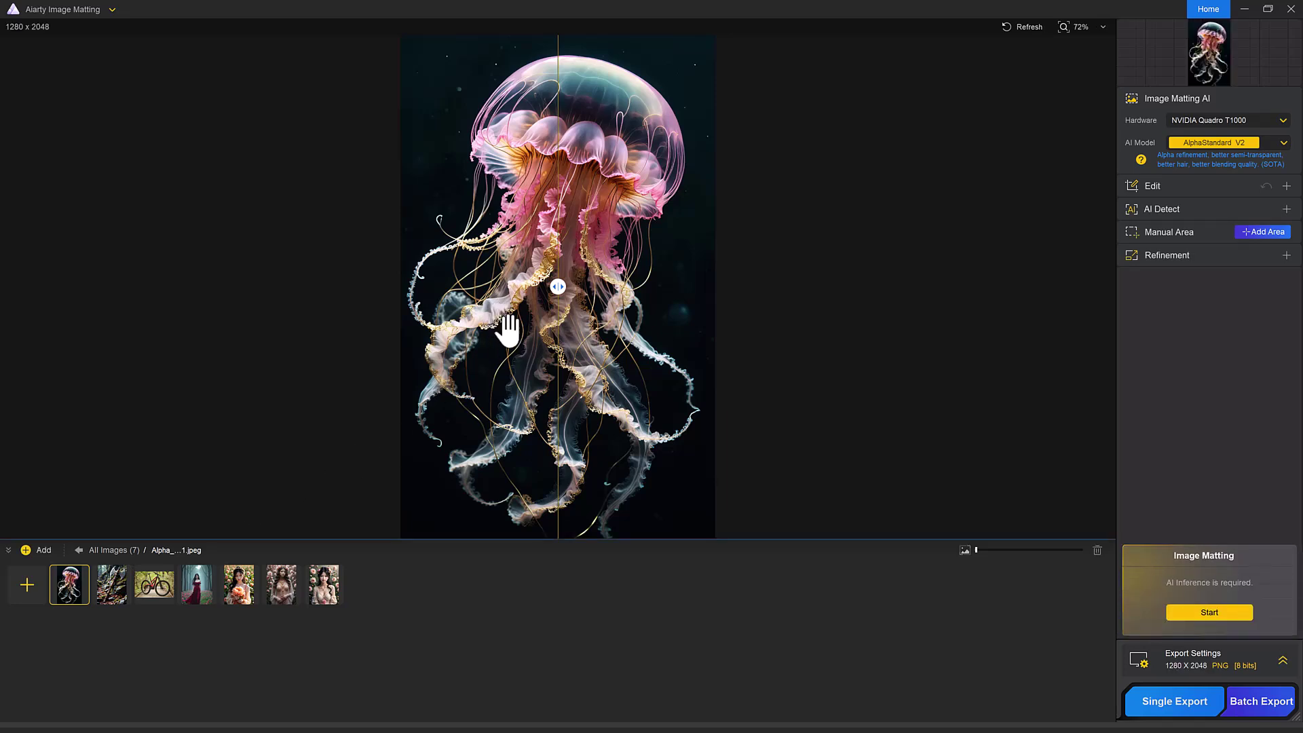
{"action": "left_click_drag", "start_coordinate": [558, 286], "coordinate": [632, 310]}
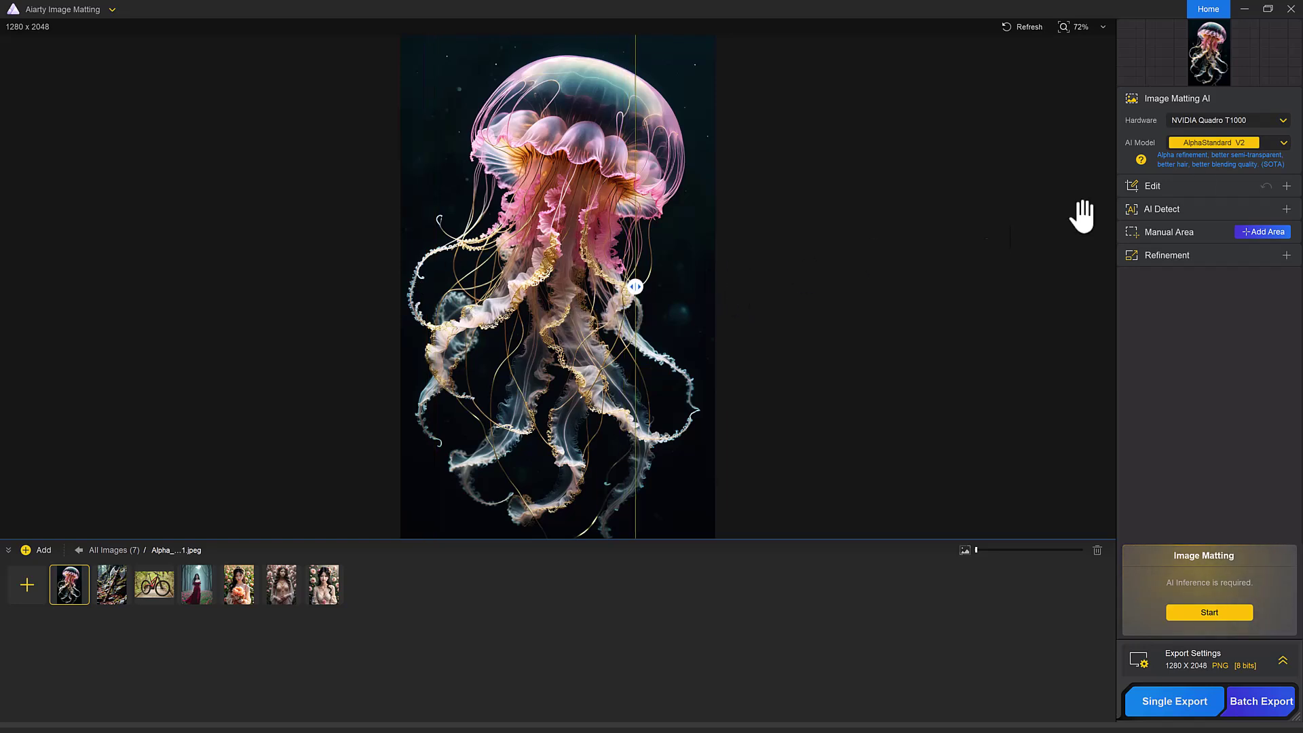
{"action": "left_click", "coordinate": [1283, 143]}
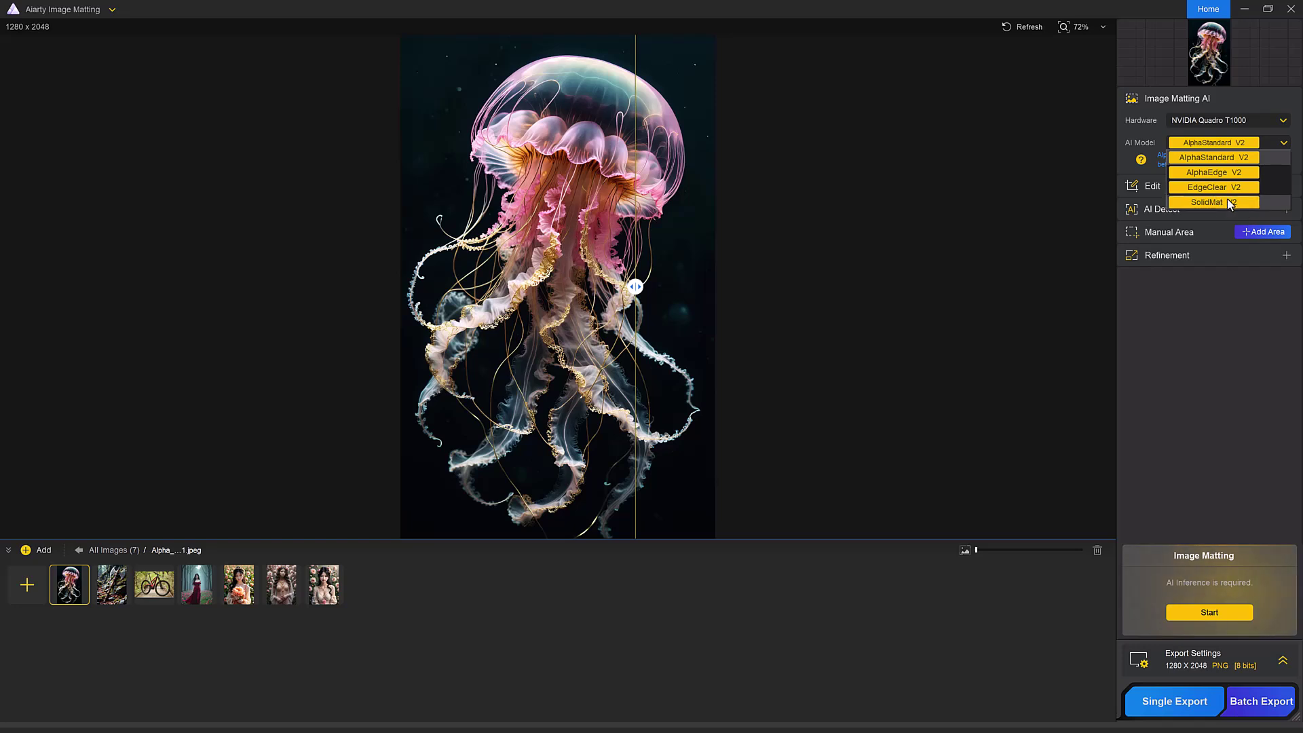
{"action": "left_click", "coordinate": [1239, 157]}
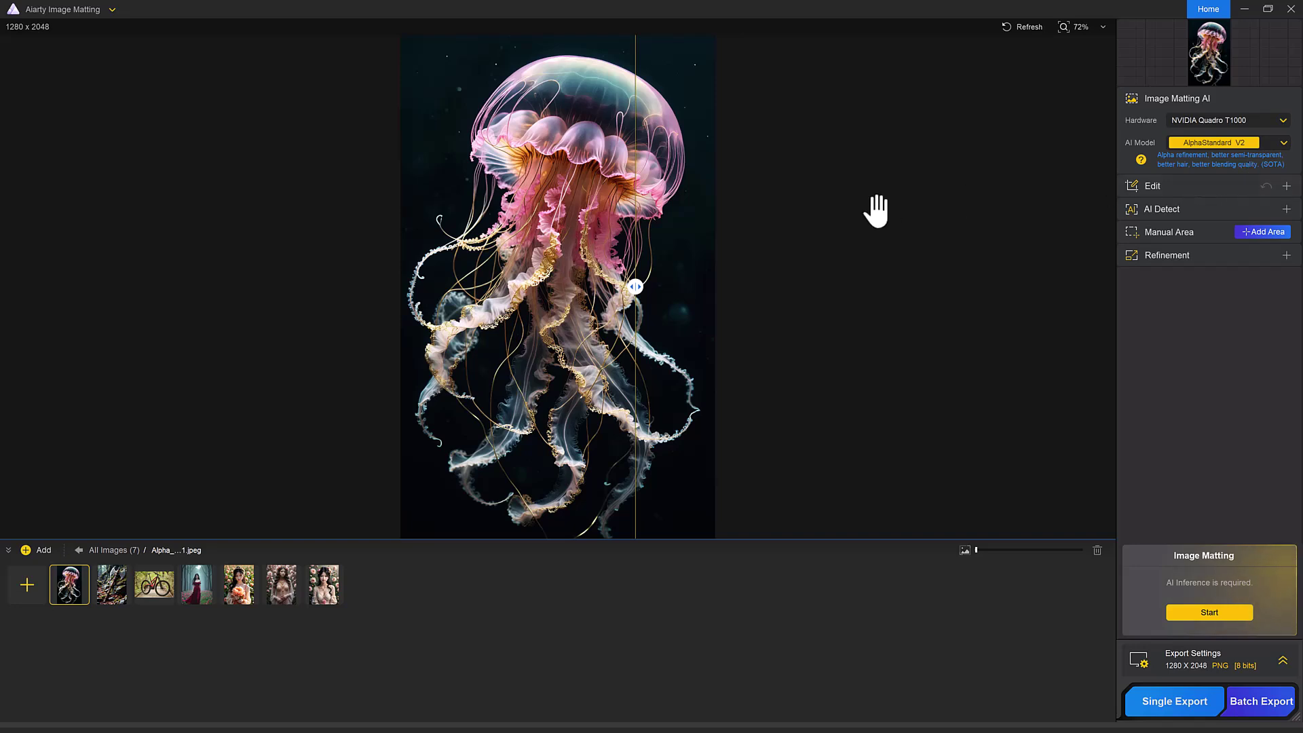
{"action": "mouse_move", "coordinate": [638, 285]}
{"action": "left_mouse_down"}
{"action": "mouse_move", "coordinate": [497, 286]}
{"action": "mouse_move", "coordinate": [617, 285]}
{"action": "left_mouse_up"}
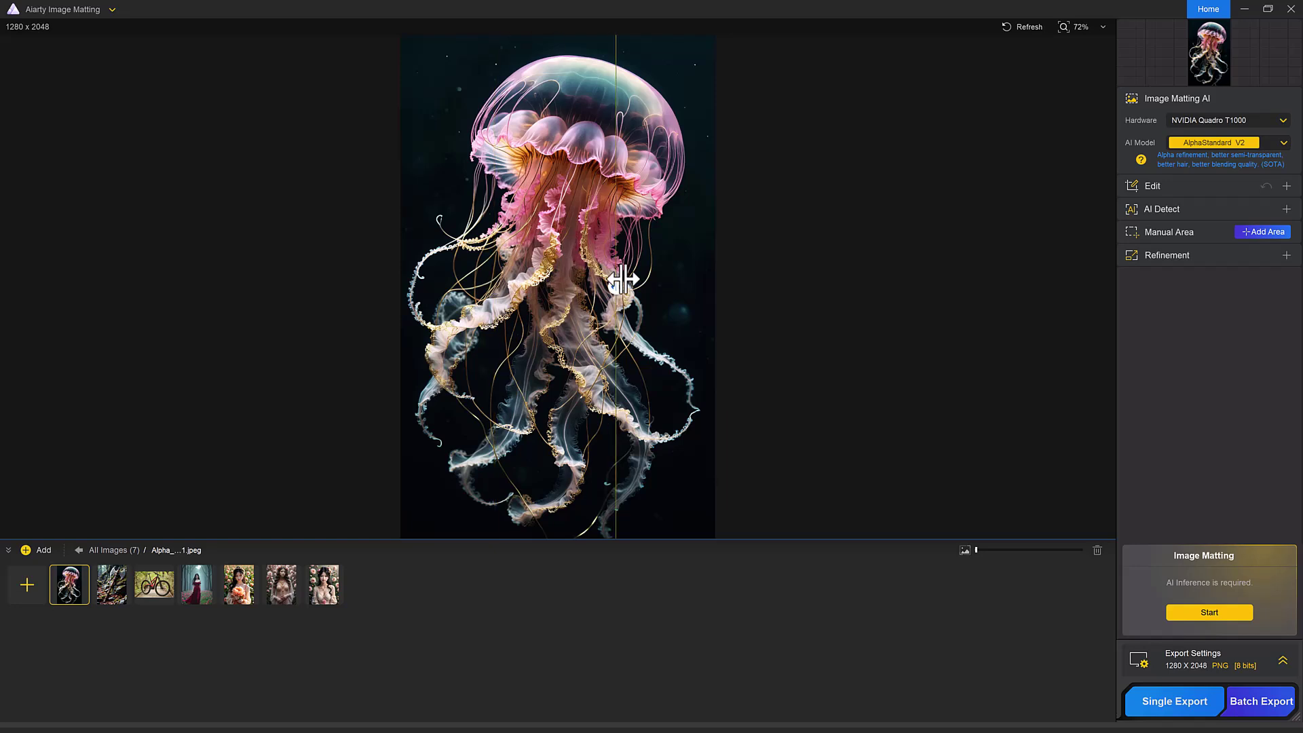
Keep the Smooth Diff v2 enhance model and set the upscale to x2.
{"action": "left_click", "coordinate": [1236, 191]}
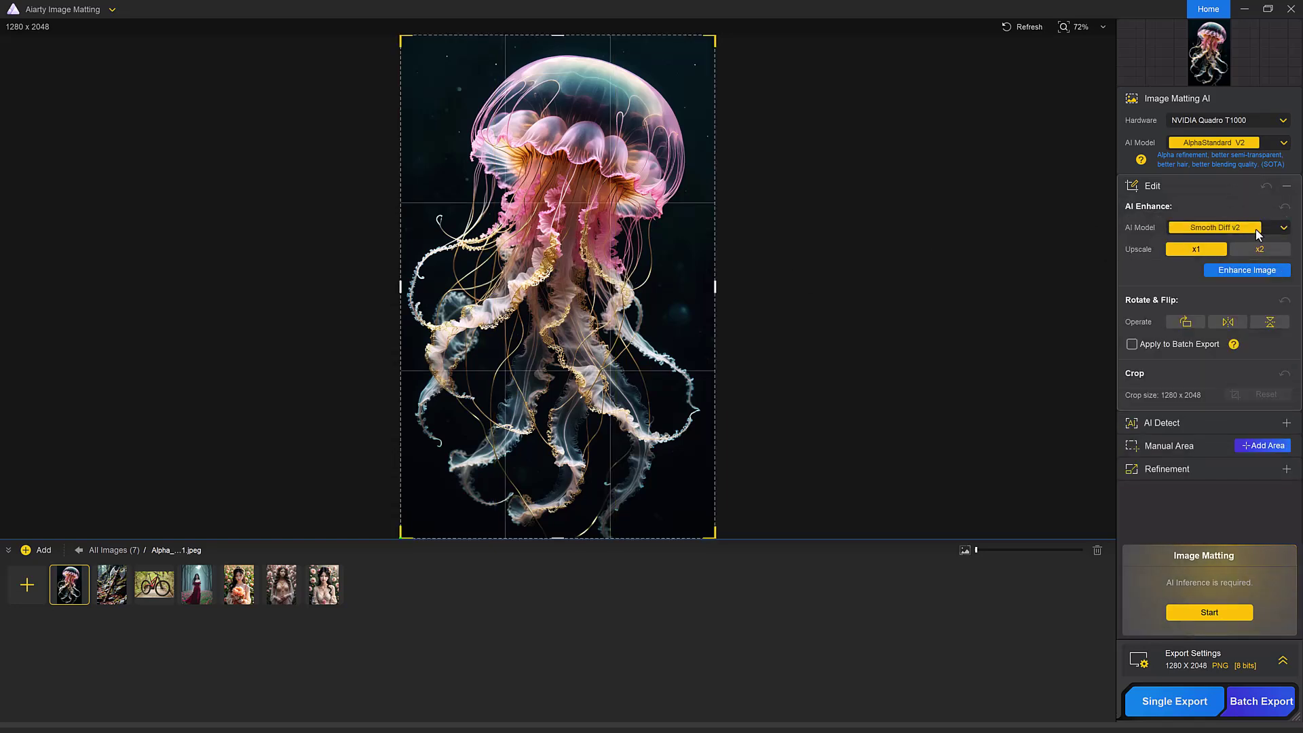
{"action": "left_click", "coordinate": [1258, 232]}
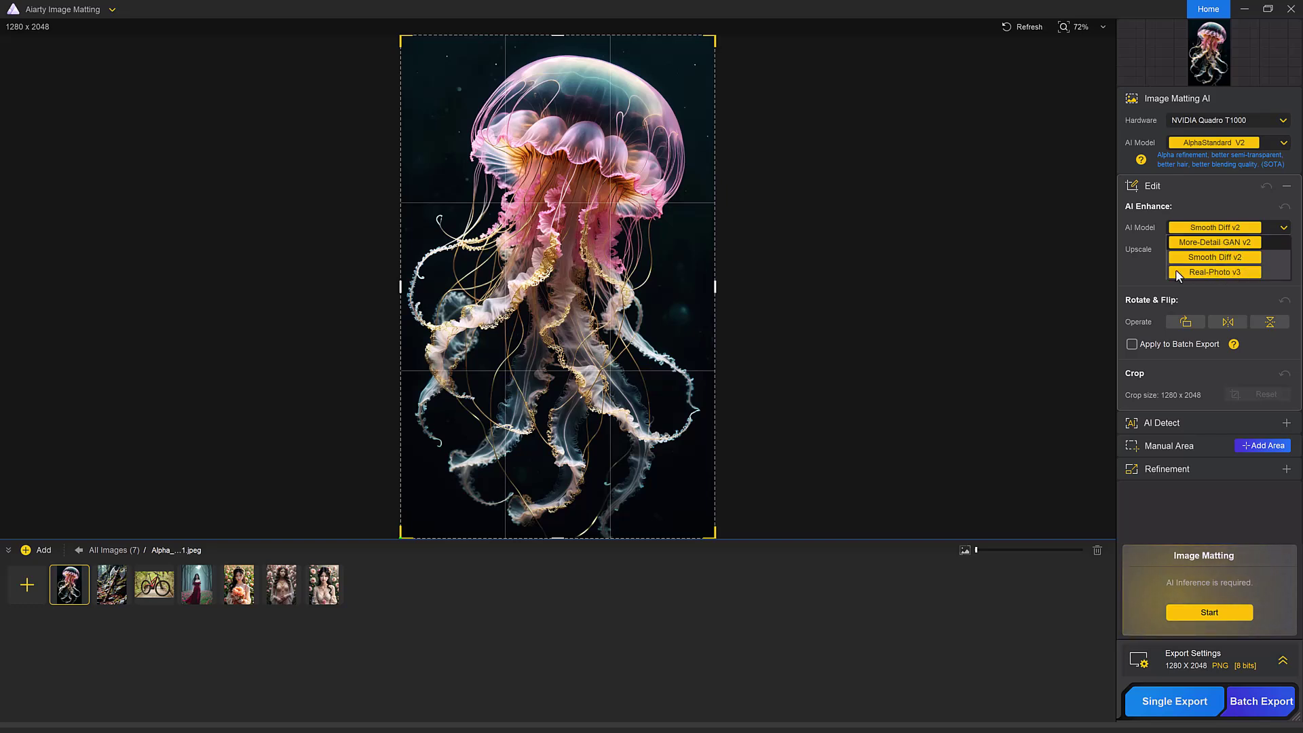
{"action": "left_click", "coordinate": [1146, 263]}
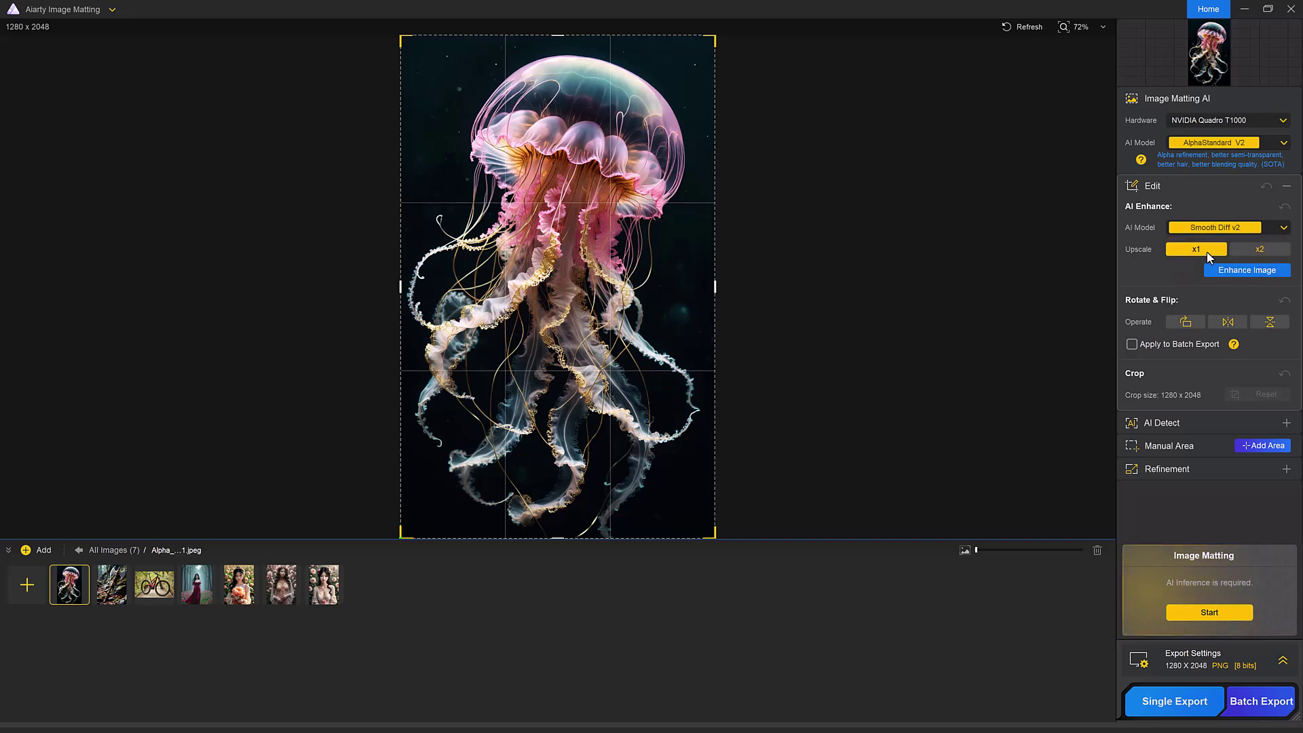
{"action": "left_click", "coordinate": [1265, 249]}
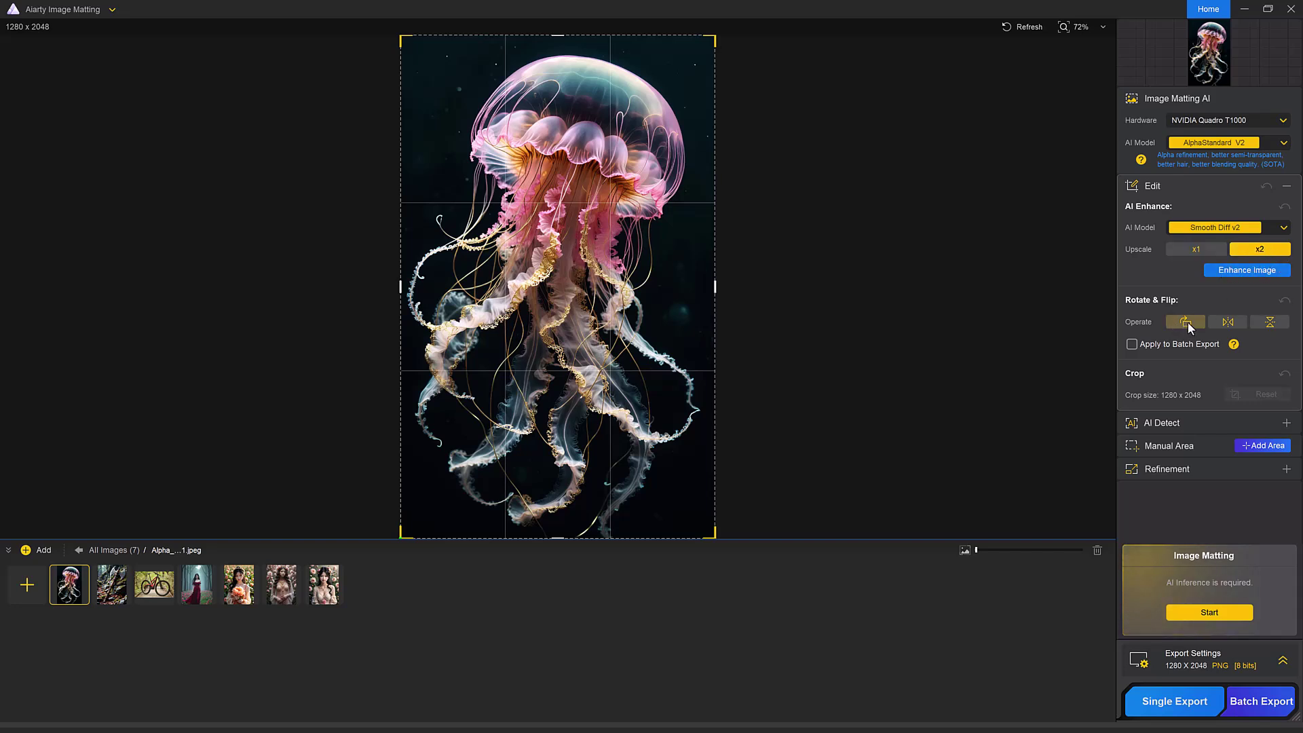
Try horizontal and vertical flips and a rotation, returning the jellyfish upright.
{"action": "left_click", "coordinate": [1234, 323]}
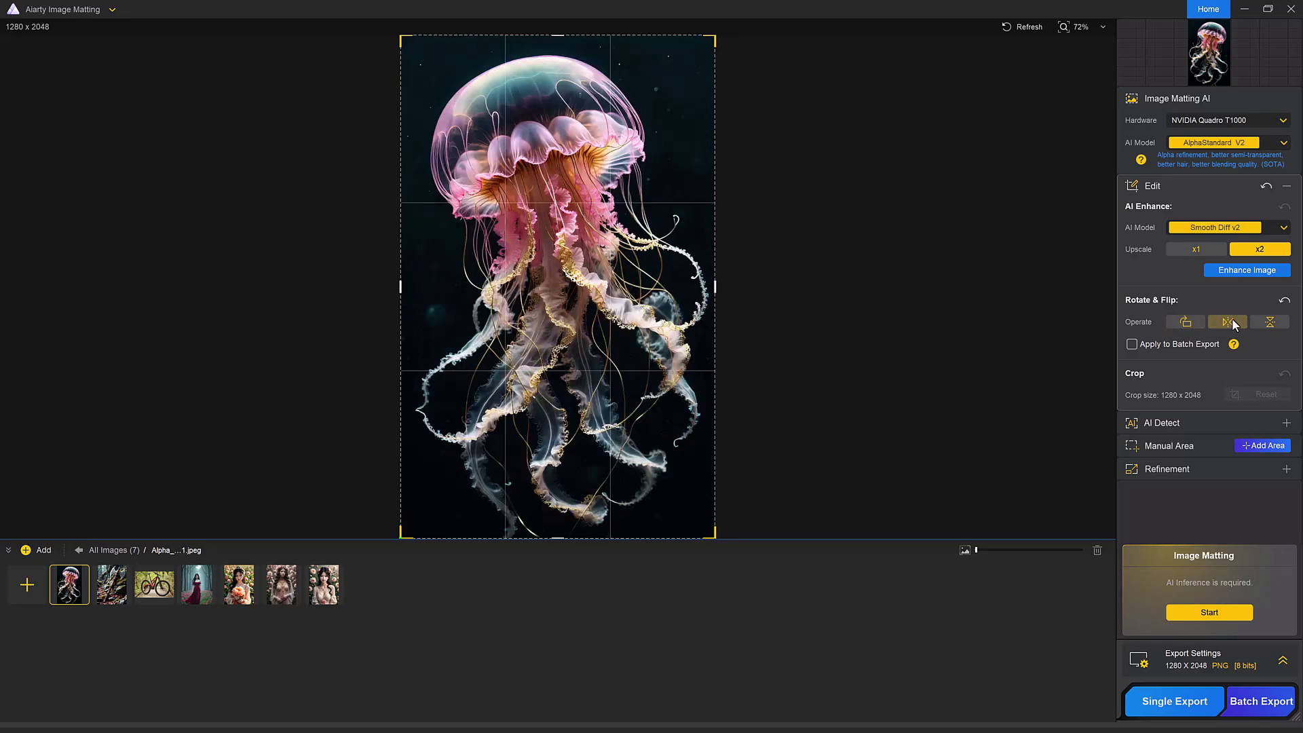
{"action": "left_click", "coordinate": [1266, 323]}
{"action": "left_click", "coordinate": [1195, 323]}
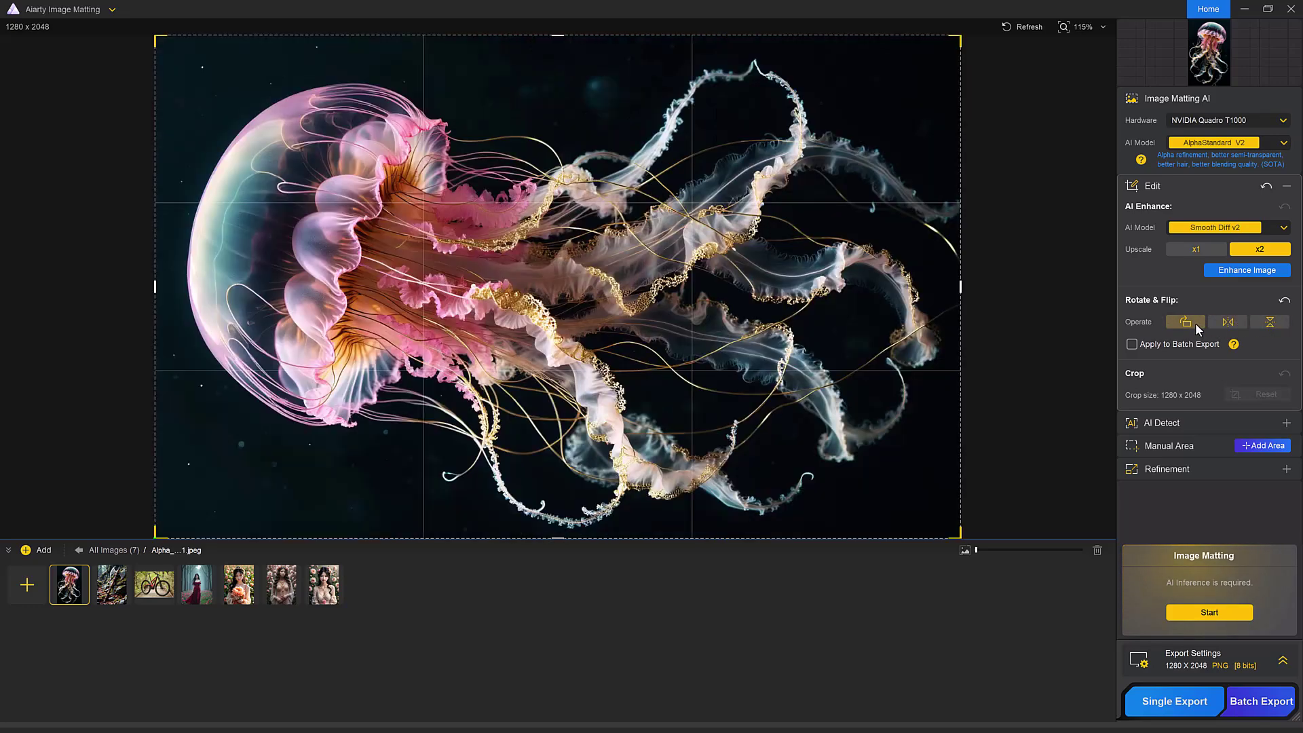
{"action": "left_click", "coordinate": [1195, 323]}
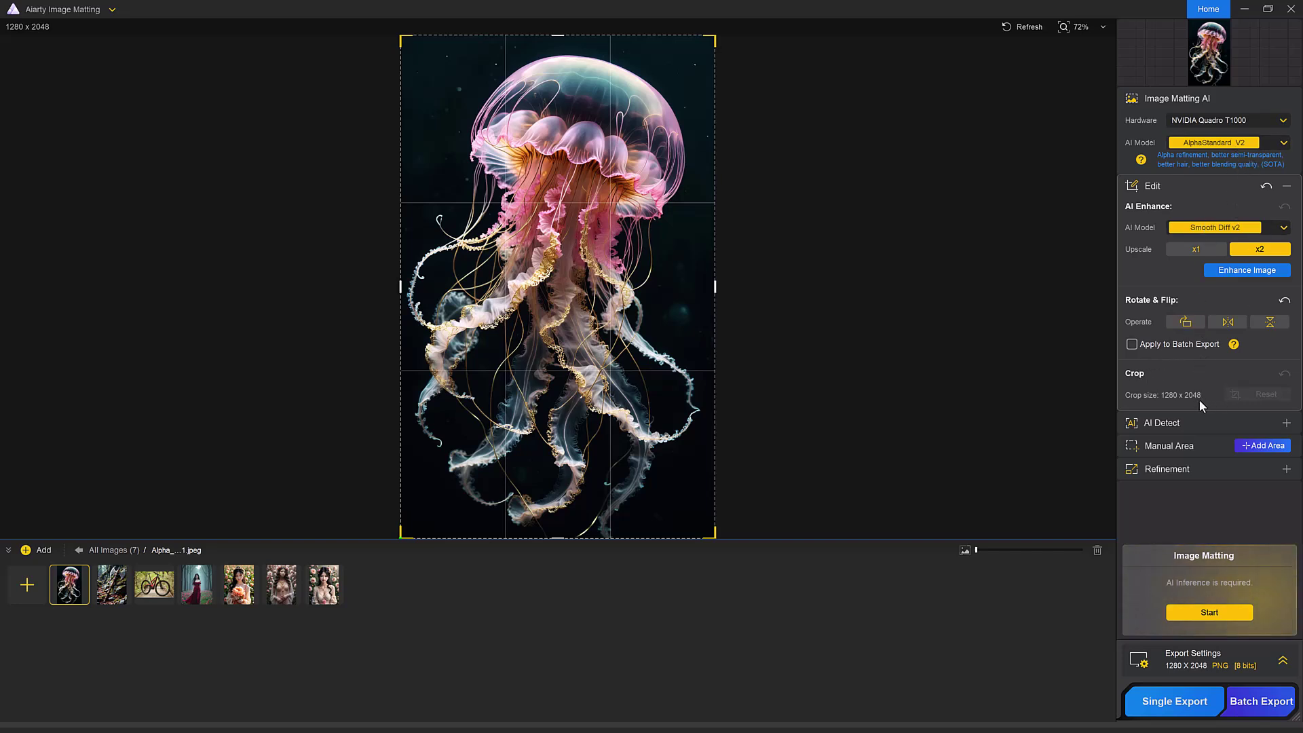
{"action": "left_click", "coordinate": [1199, 419]}
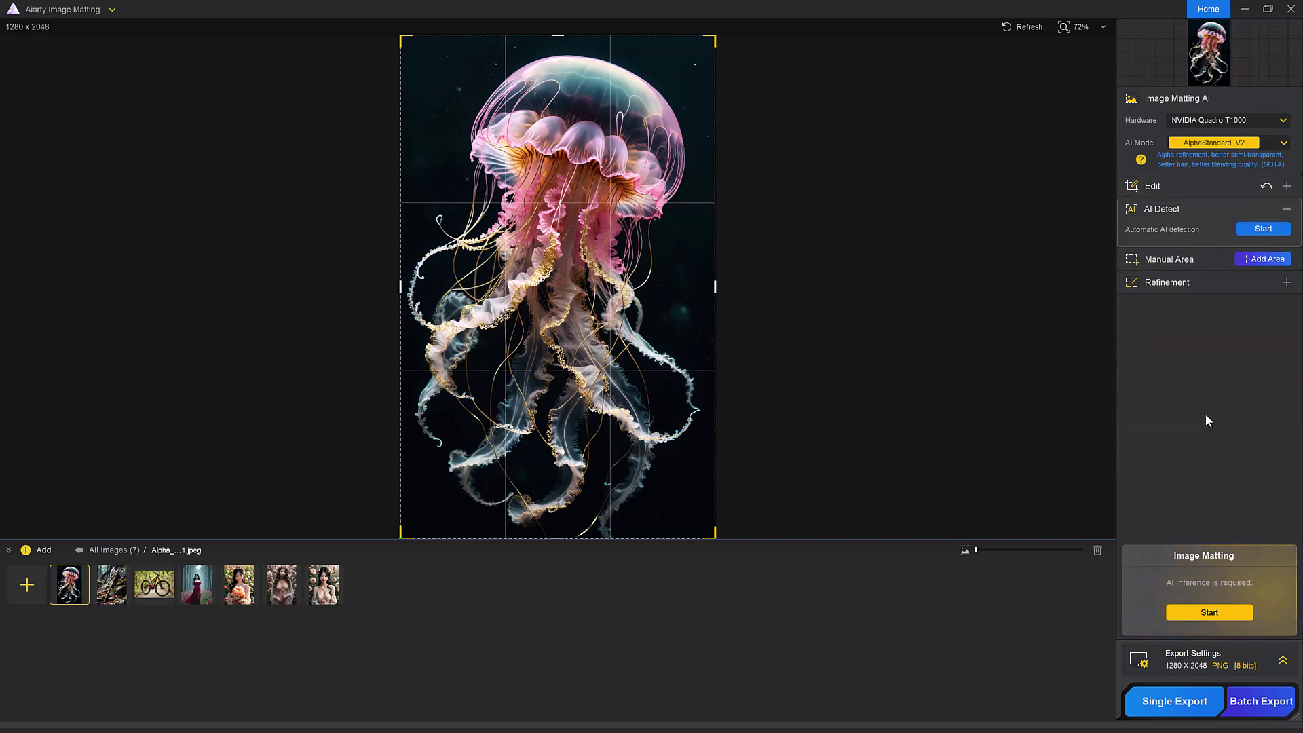
Detect the jellyfish as an Animal area, apply it to batch export, and dismiss the note.
{"action": "left_click", "coordinate": [1264, 229]}
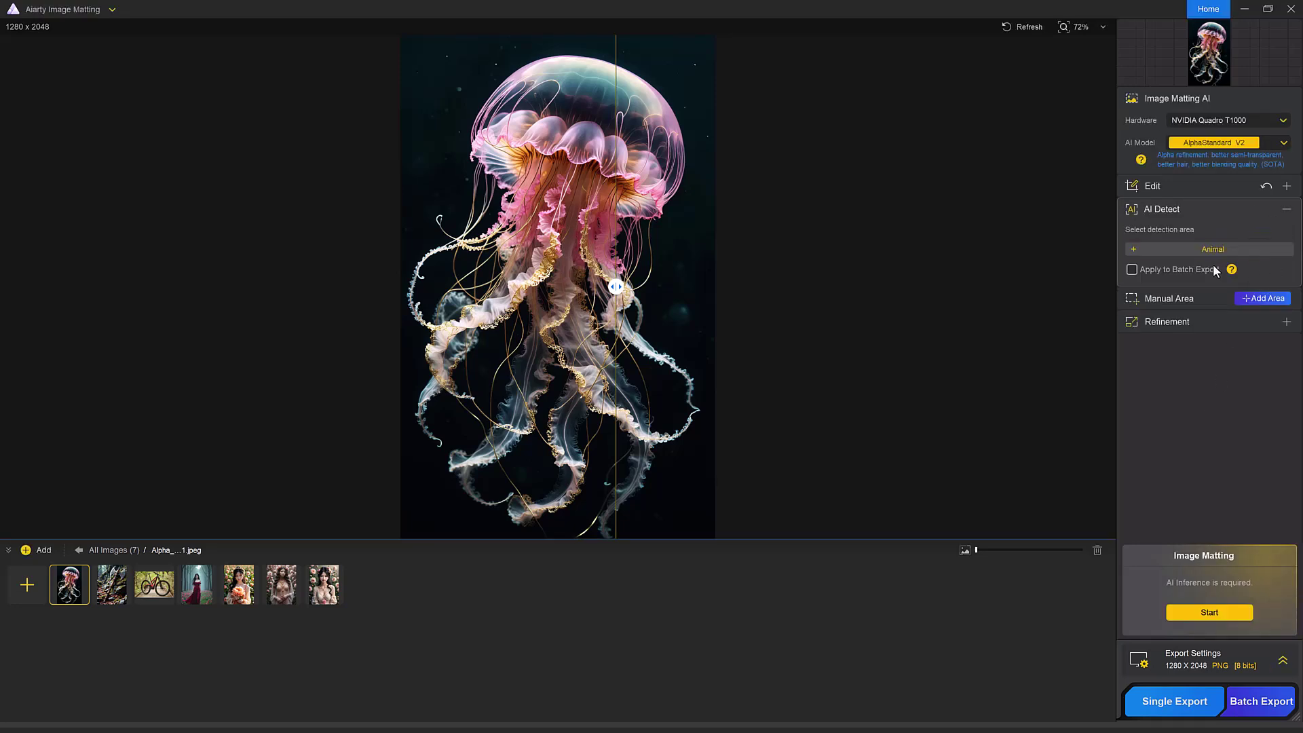
{"action": "left_click", "coordinate": [1182, 271]}
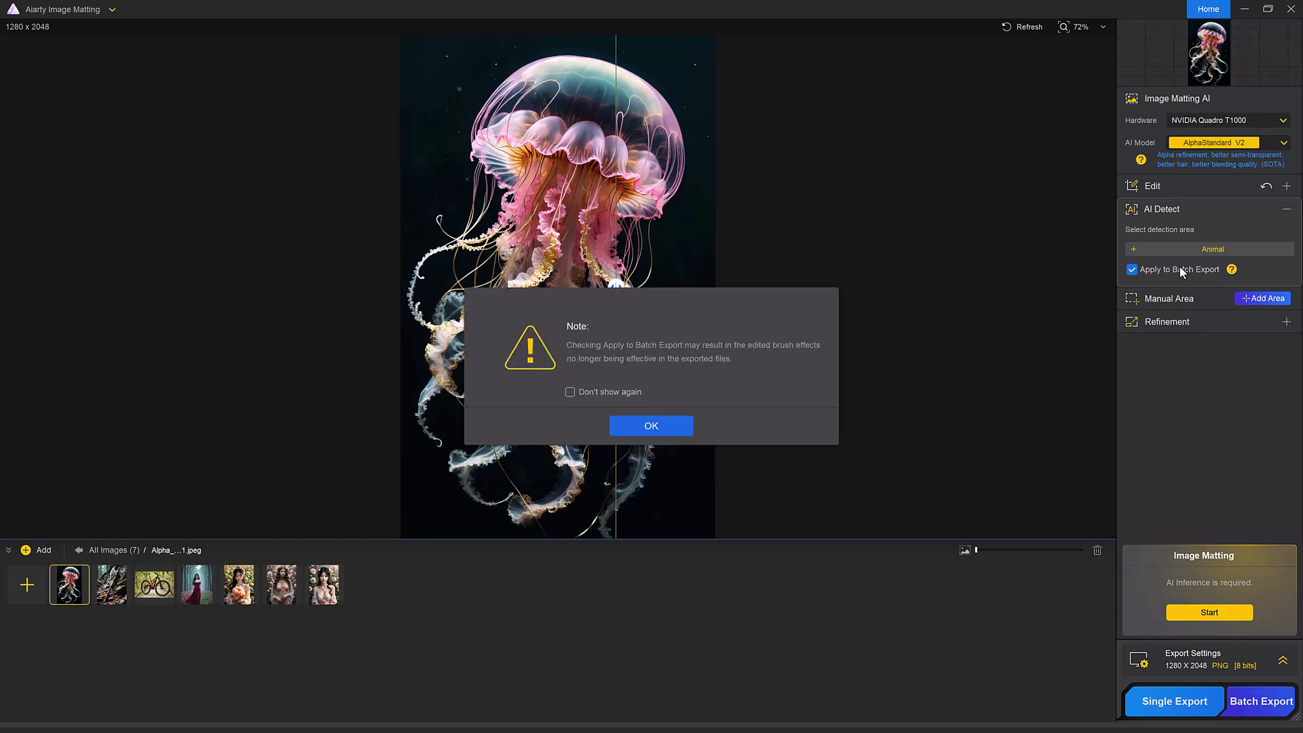
{"action": "left_click", "coordinate": [651, 425]}
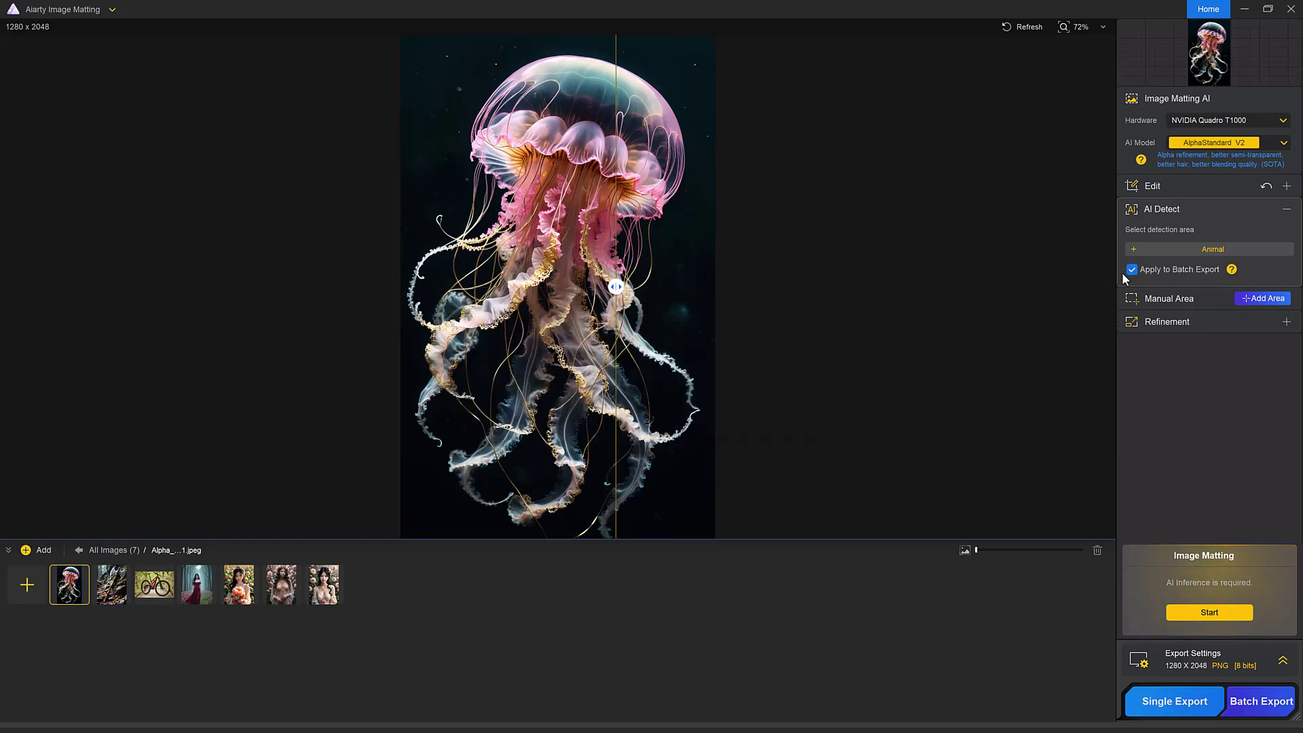
{"action": "left_click", "coordinate": [1215, 209]}
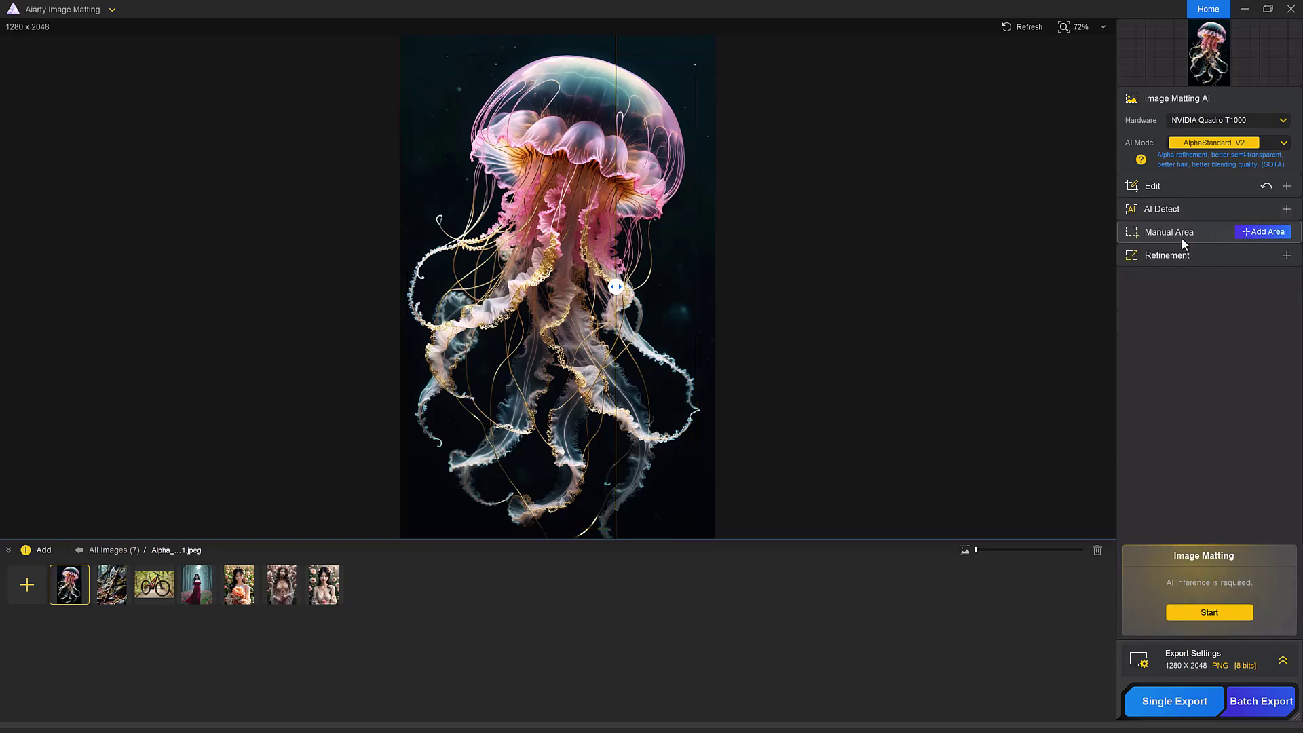
Add an area, enable Smooth Processing under Refinement, and start matting the jellyfish.
{"action": "left_click", "coordinate": [1258, 234]}
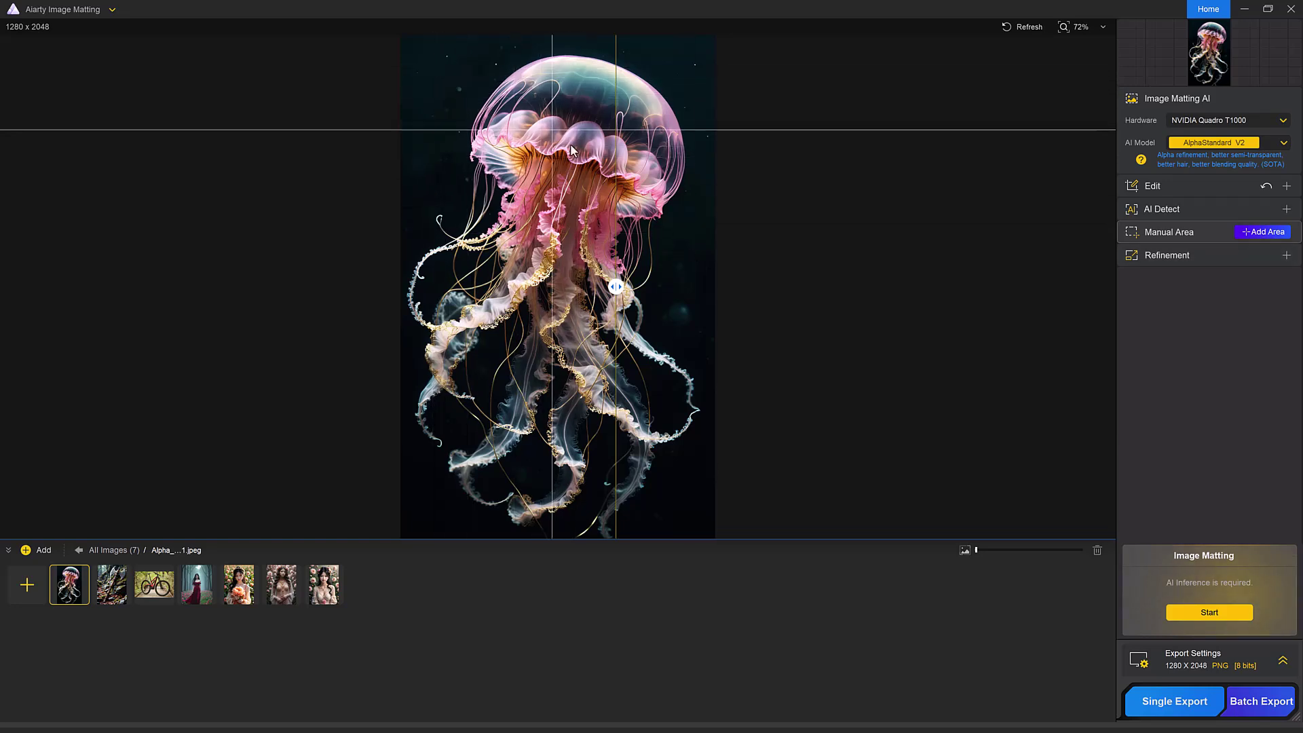
{"action": "left_click", "coordinate": [1212, 254]}
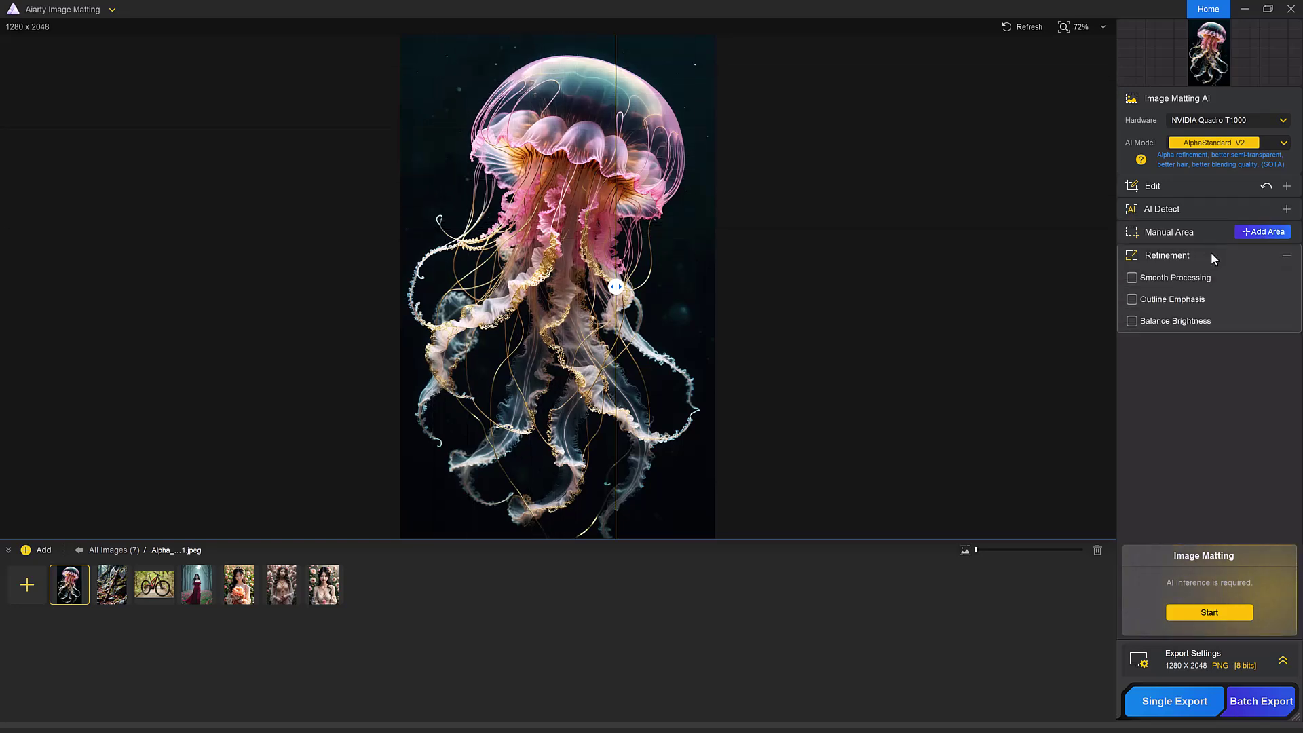
{"action": "left_click", "coordinate": [1179, 278]}
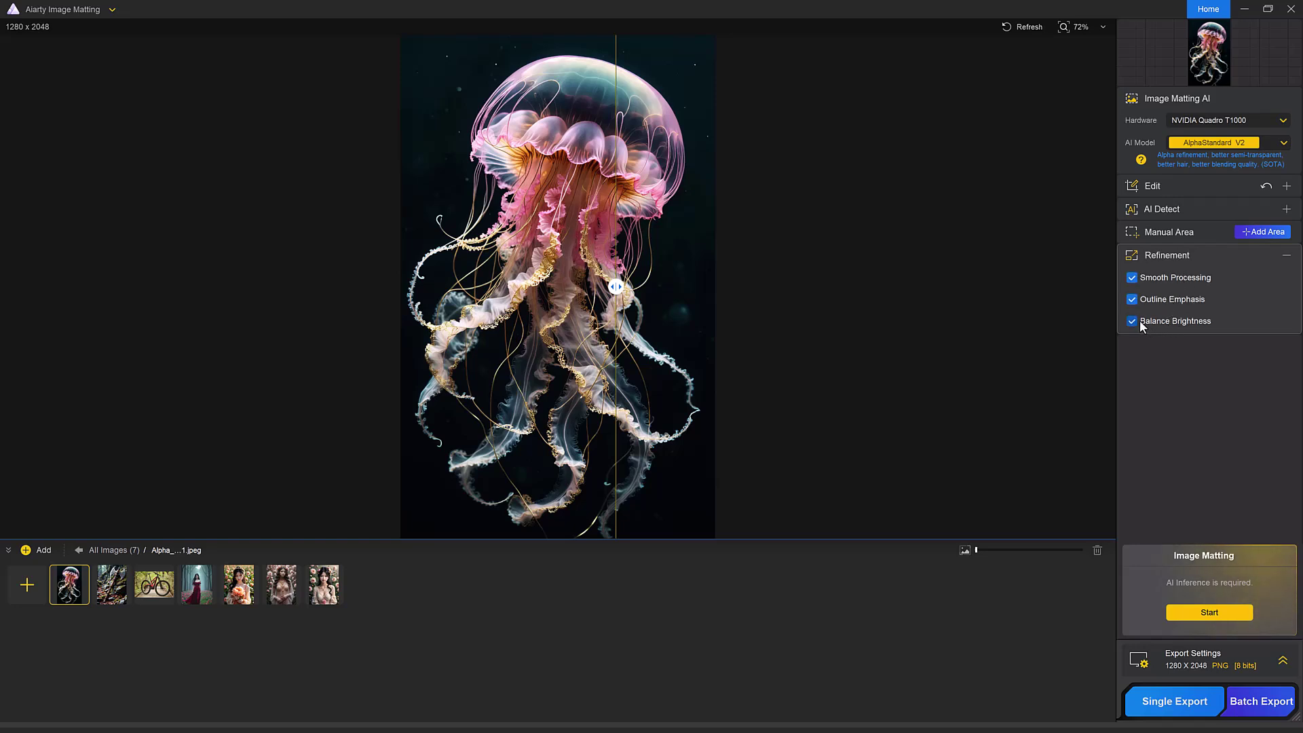
{"action": "left_click", "coordinate": [1202, 615]}
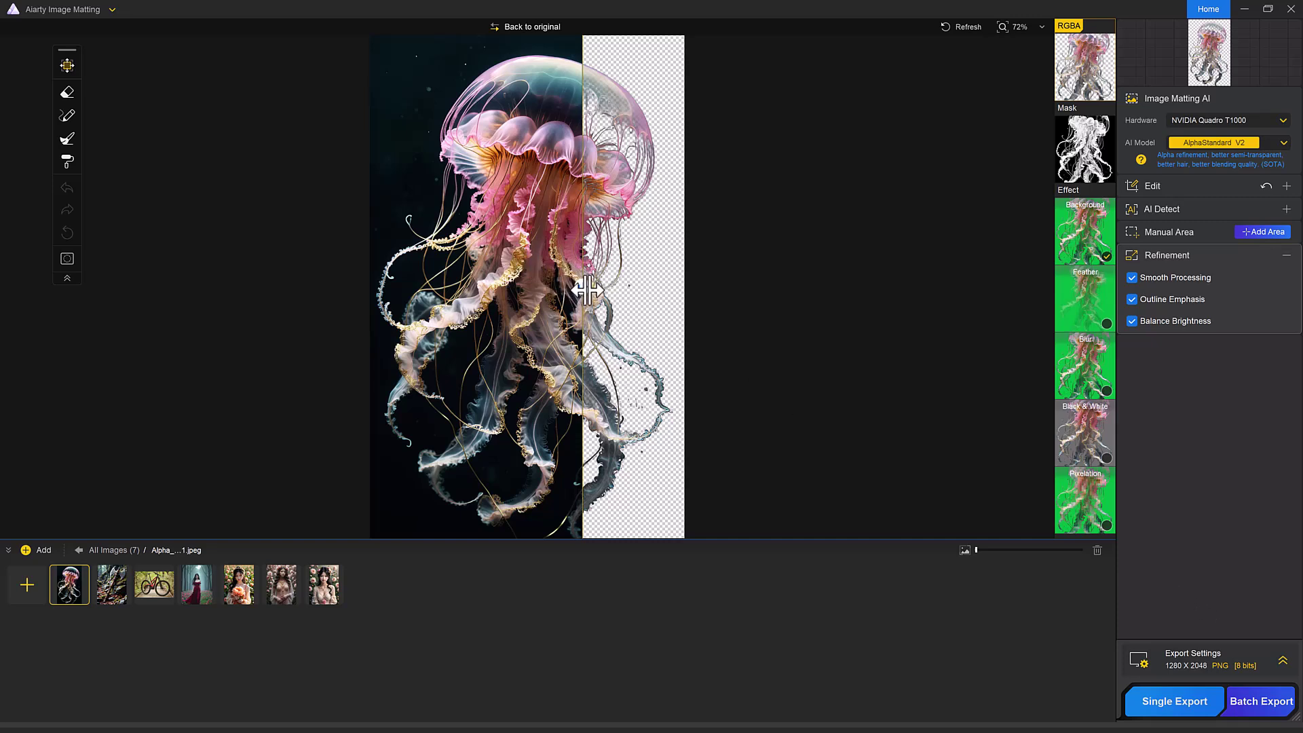
Apply Background, Feather, Blur, Black & White and Pixelation effects to the jellyfish cutout.
{"action": "left_click_drag", "start_coordinate": [585, 289], "coordinate": [532, 299]}
{"action": "left_click", "coordinate": [1093, 236]}
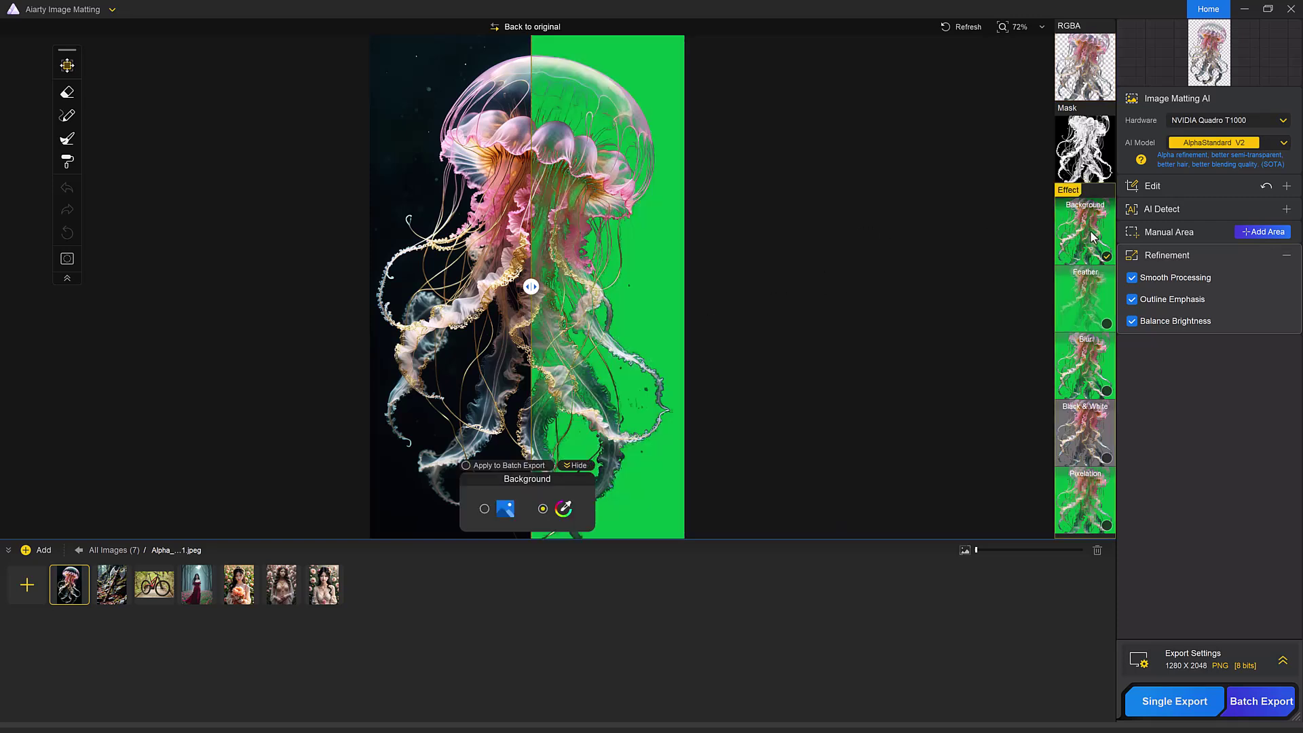
{"action": "mouse_move", "coordinate": [531, 288]}
{"action": "left_mouse_down"}
{"action": "mouse_move", "coordinate": [358, 291]}
{"action": "mouse_move", "coordinate": [527, 291]}
{"action": "left_mouse_up"}
{"action": "left_click", "coordinate": [1084, 302]}
{"action": "left_click", "coordinate": [1085, 376]}
{"action": "left_click", "coordinate": [1086, 434]}
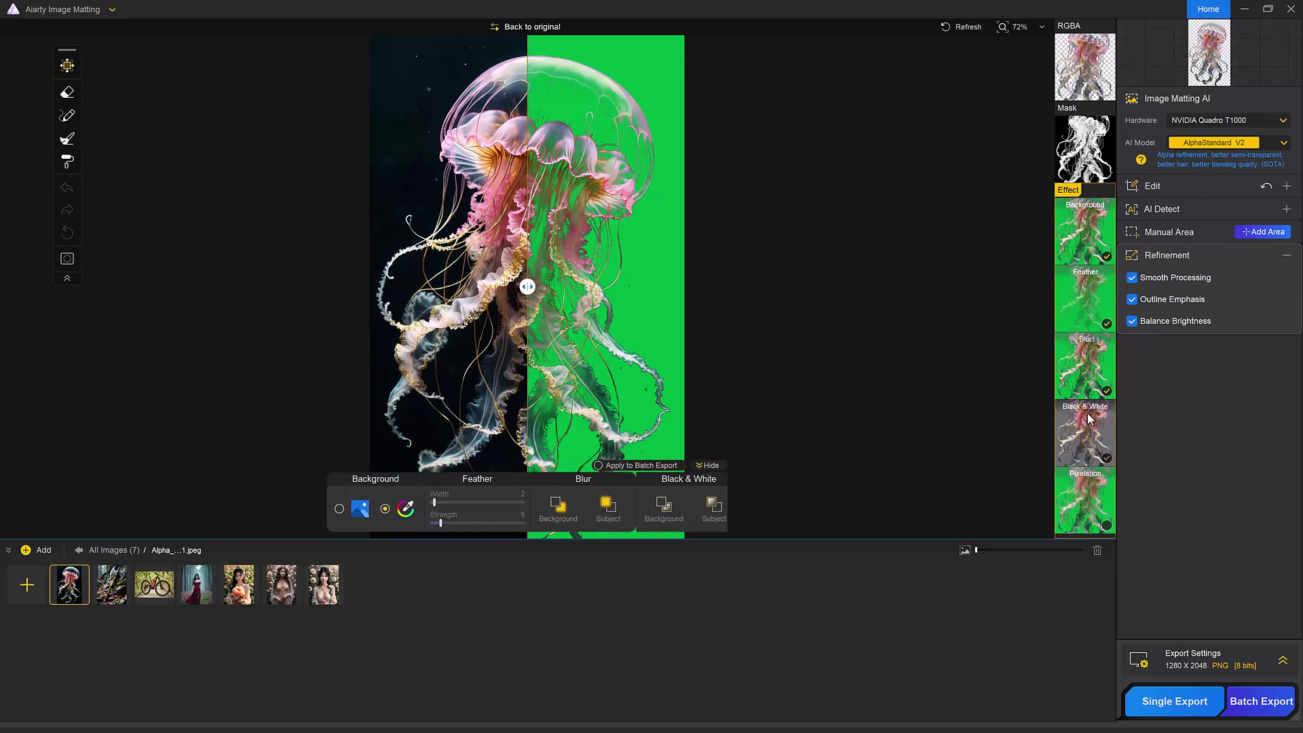
{"action": "left_click", "coordinate": [1088, 505]}
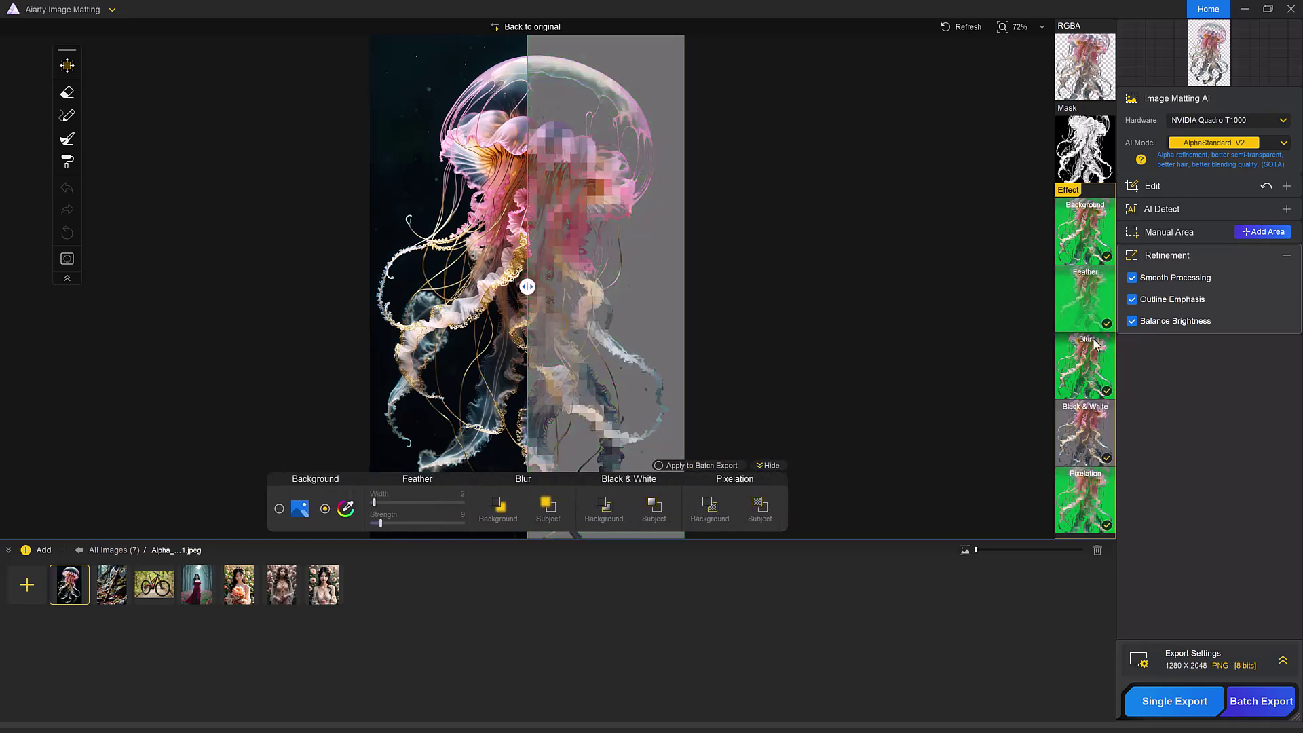
Inspect the matting mask, remove Blur and Feather, and add the portrait image to the batch.
{"action": "left_click", "coordinate": [1093, 161]}
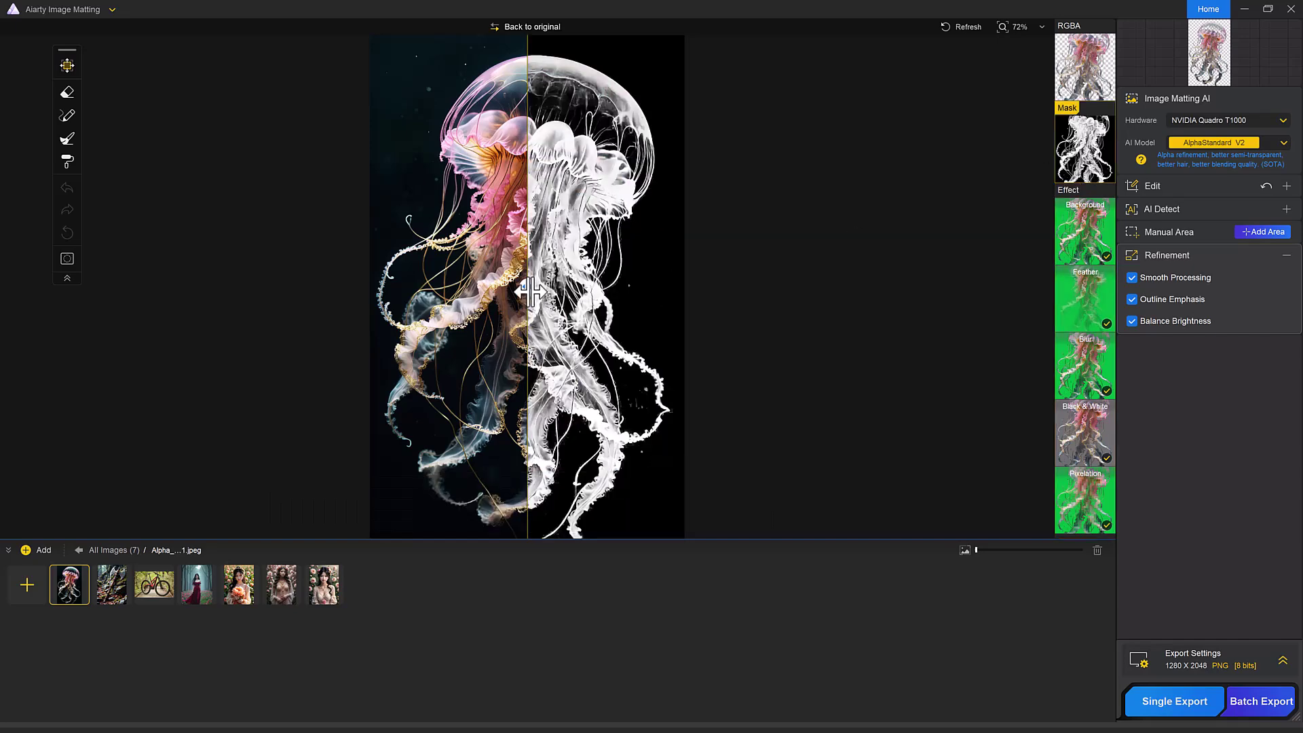
{"action": "left_click_drag", "start_coordinate": [528, 291], "coordinate": [321, 298]}
{"action": "left_click", "coordinate": [1086, 231]}
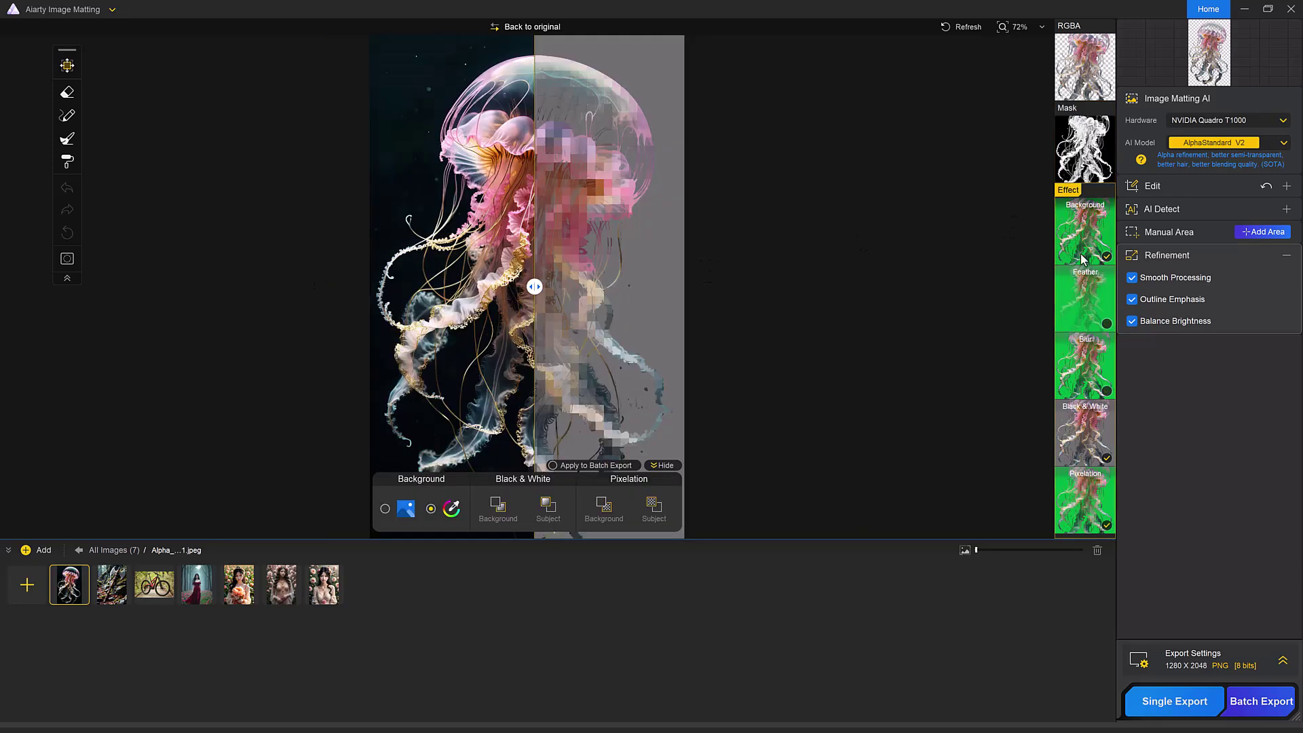
{"action": "left_click", "coordinate": [1106, 391]}
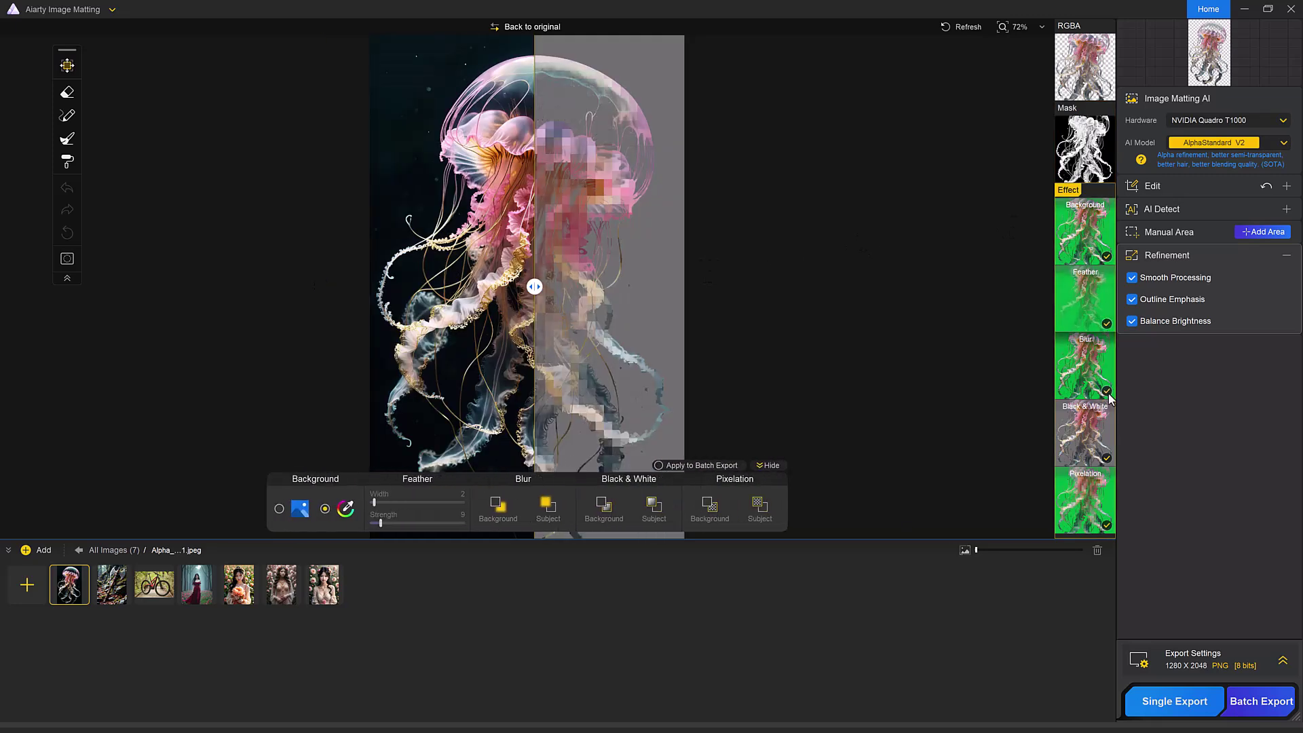
{"action": "left_click", "coordinate": [1106, 391]}
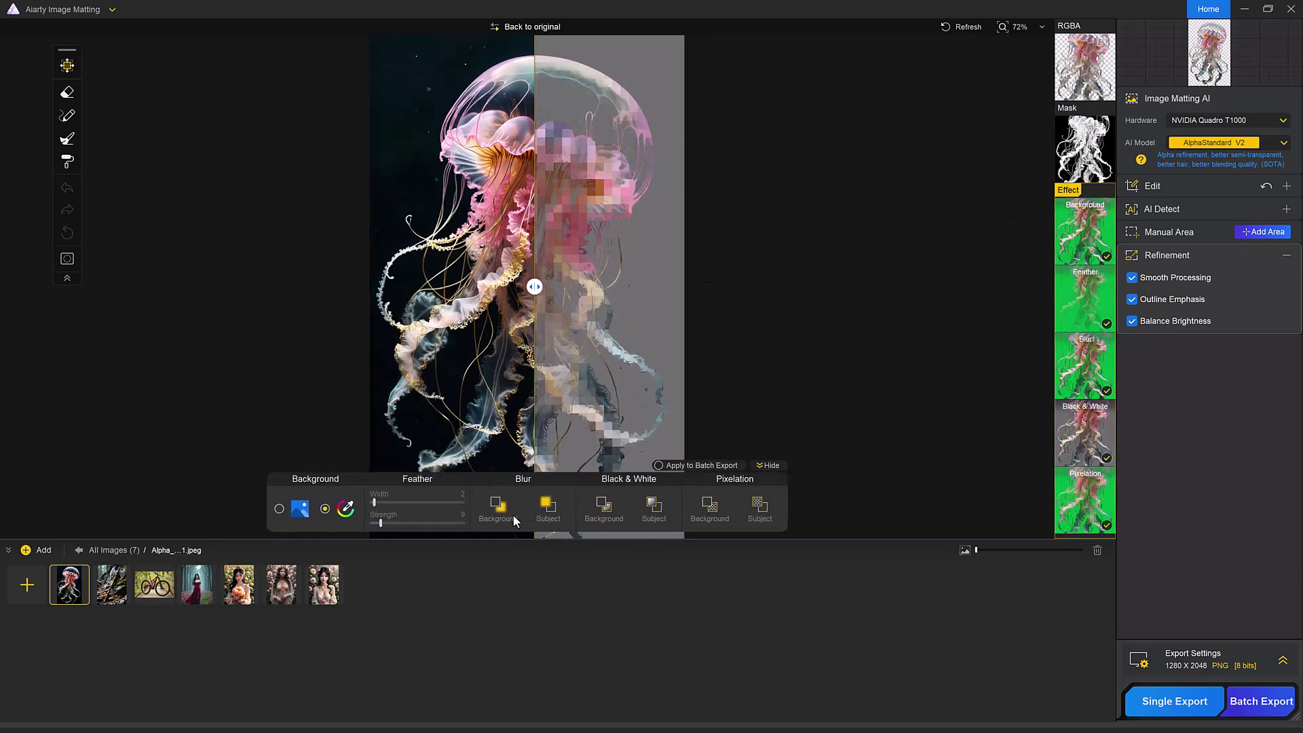
{"action": "left_click", "coordinate": [31, 588]}
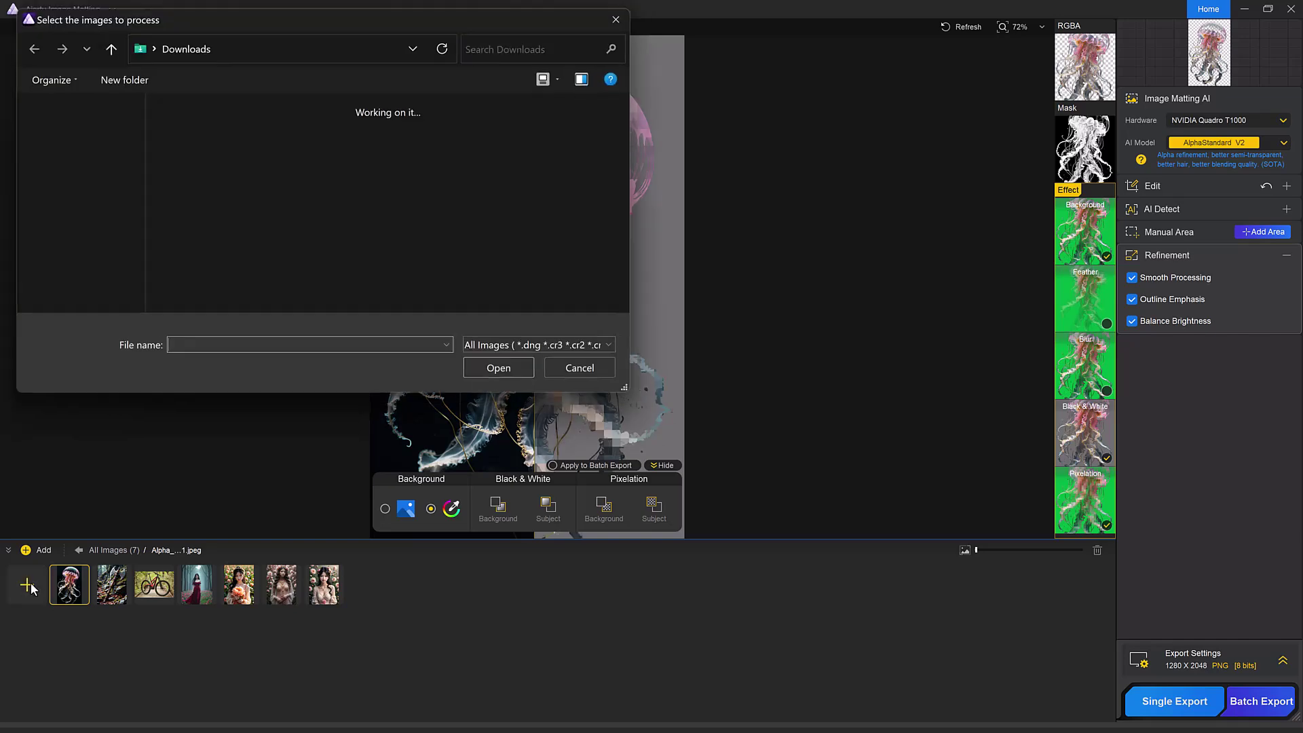
{"action": "double_click", "coordinate": [217, 142]}
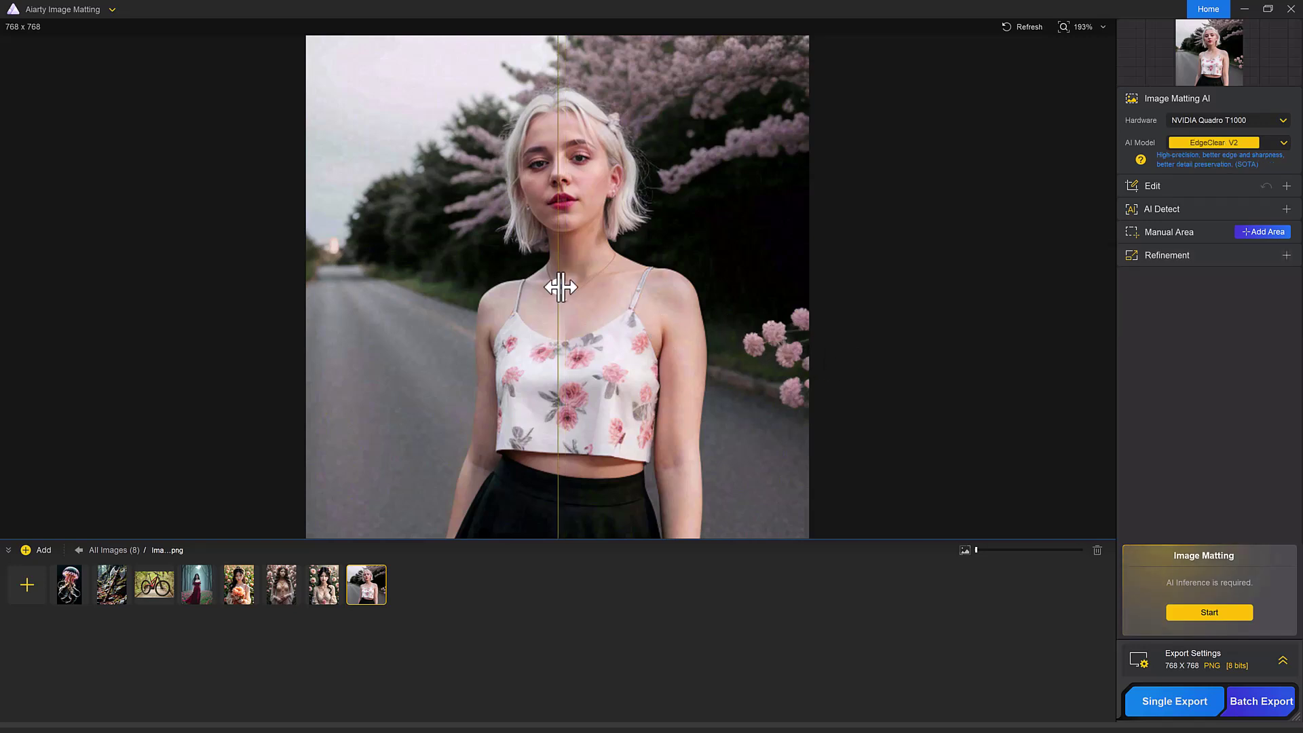
{"action": "mouse_move", "coordinate": [565, 286]}
{"action": "left_mouse_down"}
{"action": "mouse_move", "coordinate": [360, 282]}
{"action": "mouse_move", "coordinate": [547, 286]}
{"action": "left_mouse_up"}
{"action": "left_click_drag", "start_coordinate": [631, 327], "coordinate": [448, 390]}
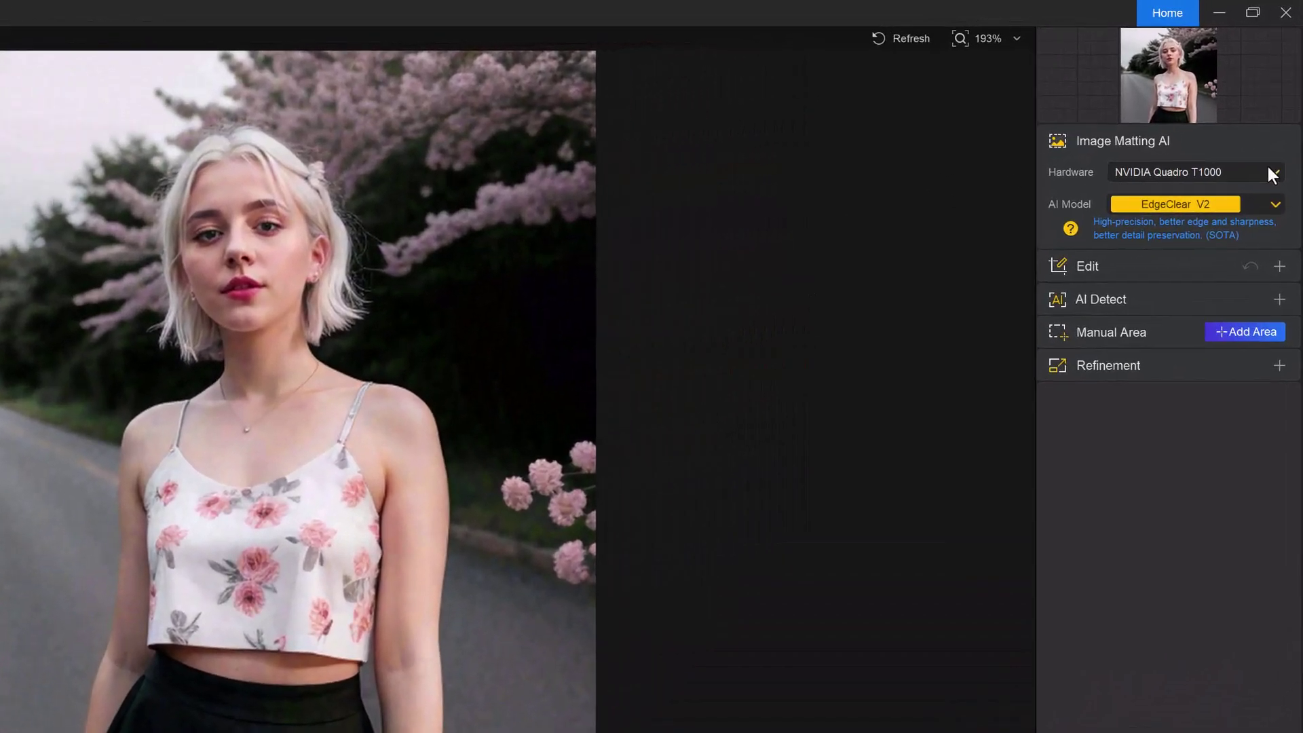
{"action": "left_click", "coordinate": [1273, 174]}
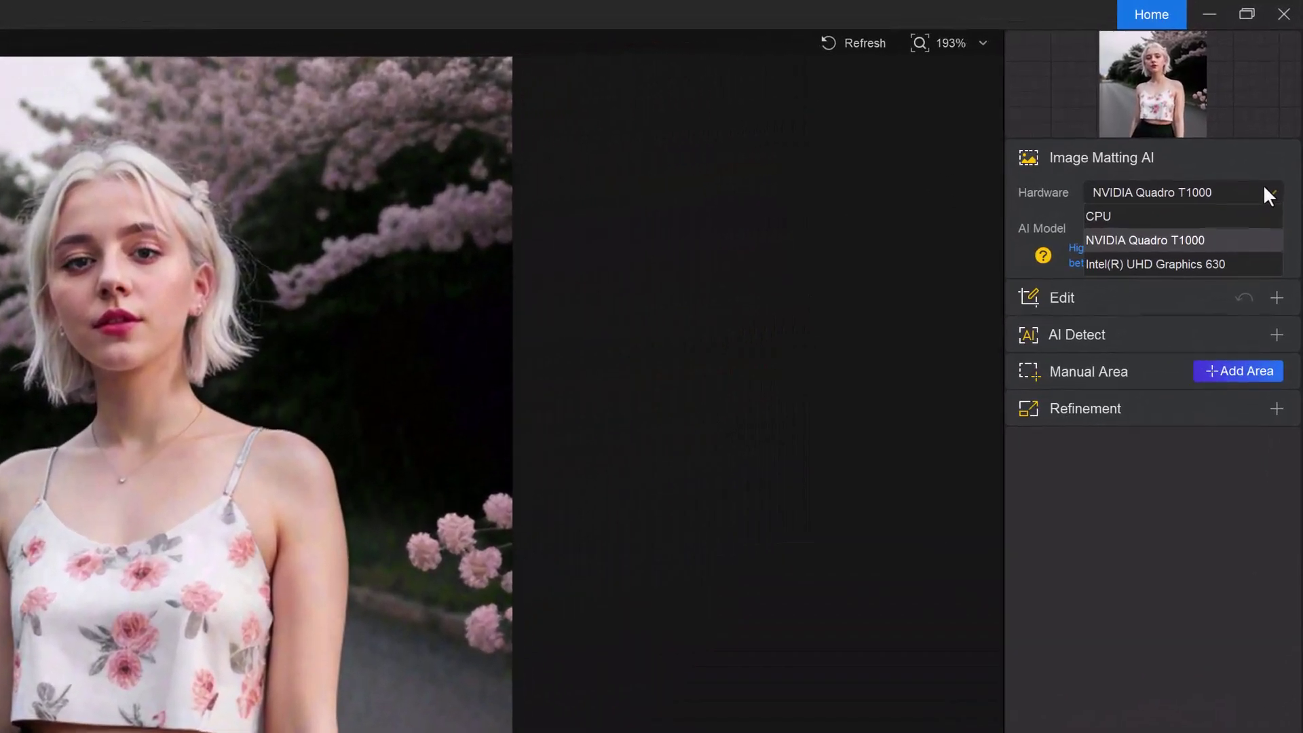
{"action": "left_click", "coordinate": [1262, 187]}
{"action": "left_click", "coordinate": [1256, 204]}
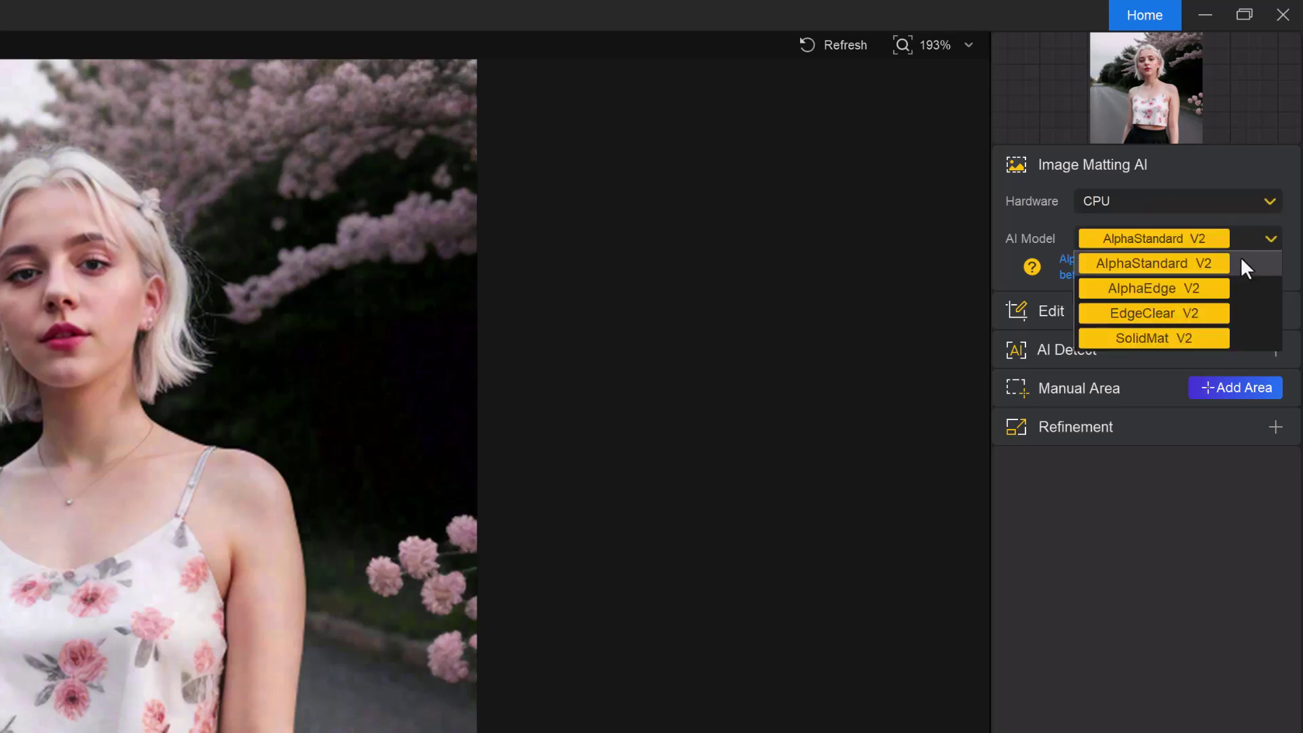
{"action": "left_click", "coordinate": [1241, 259]}
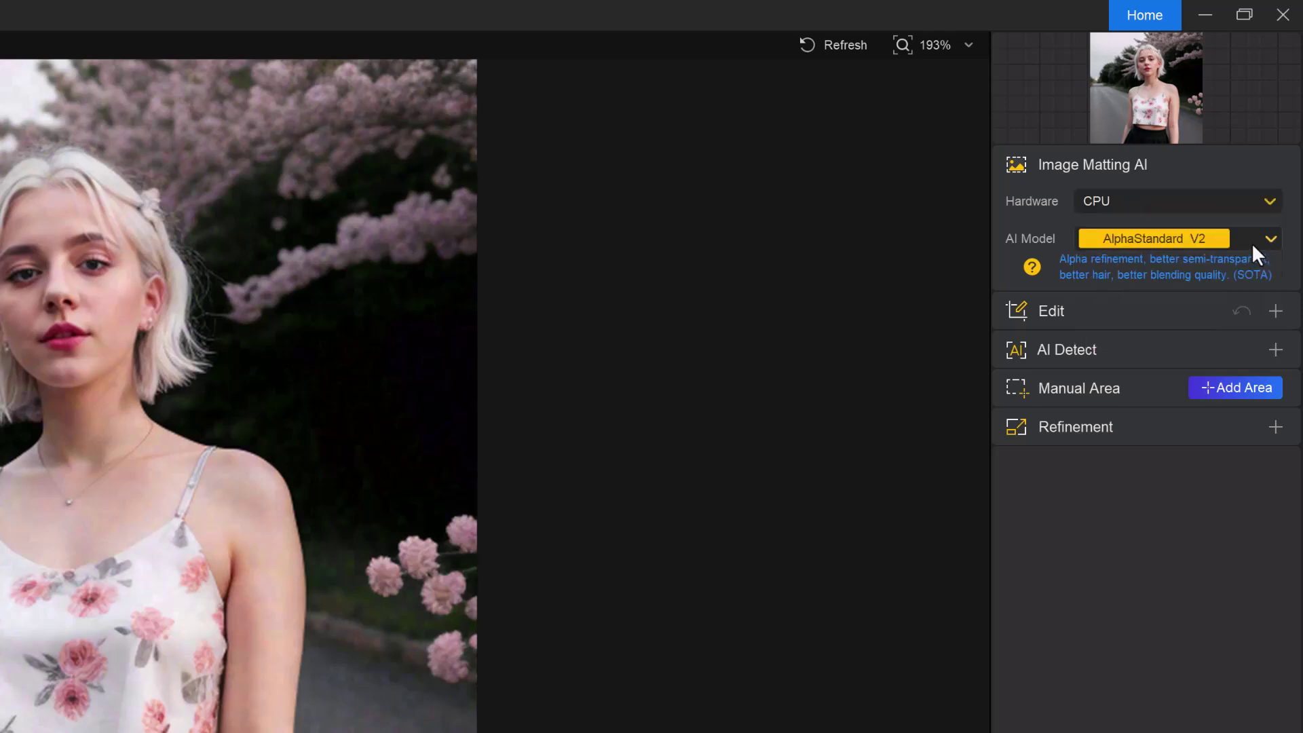
{"action": "left_click", "coordinate": [1252, 242]}
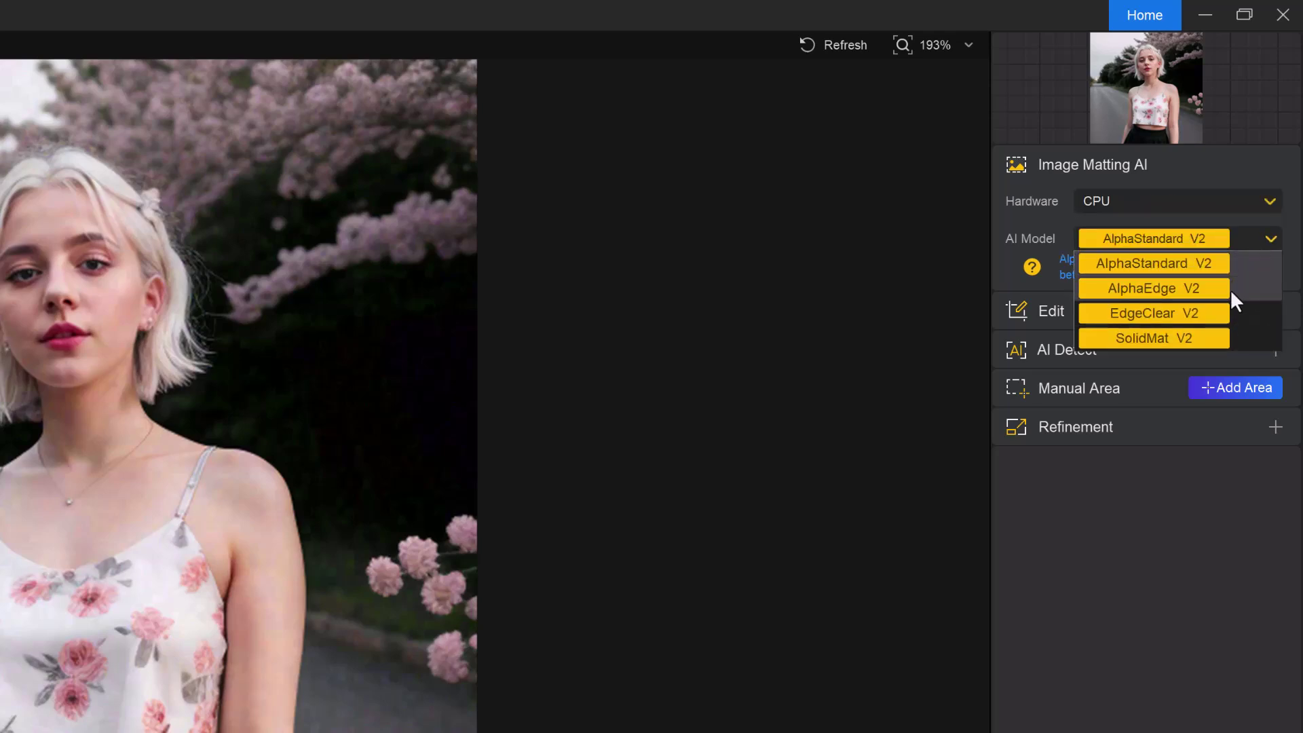
{"action": "left_click", "coordinate": [1215, 337]}
{"action": "left_click", "coordinate": [1215, 234]}
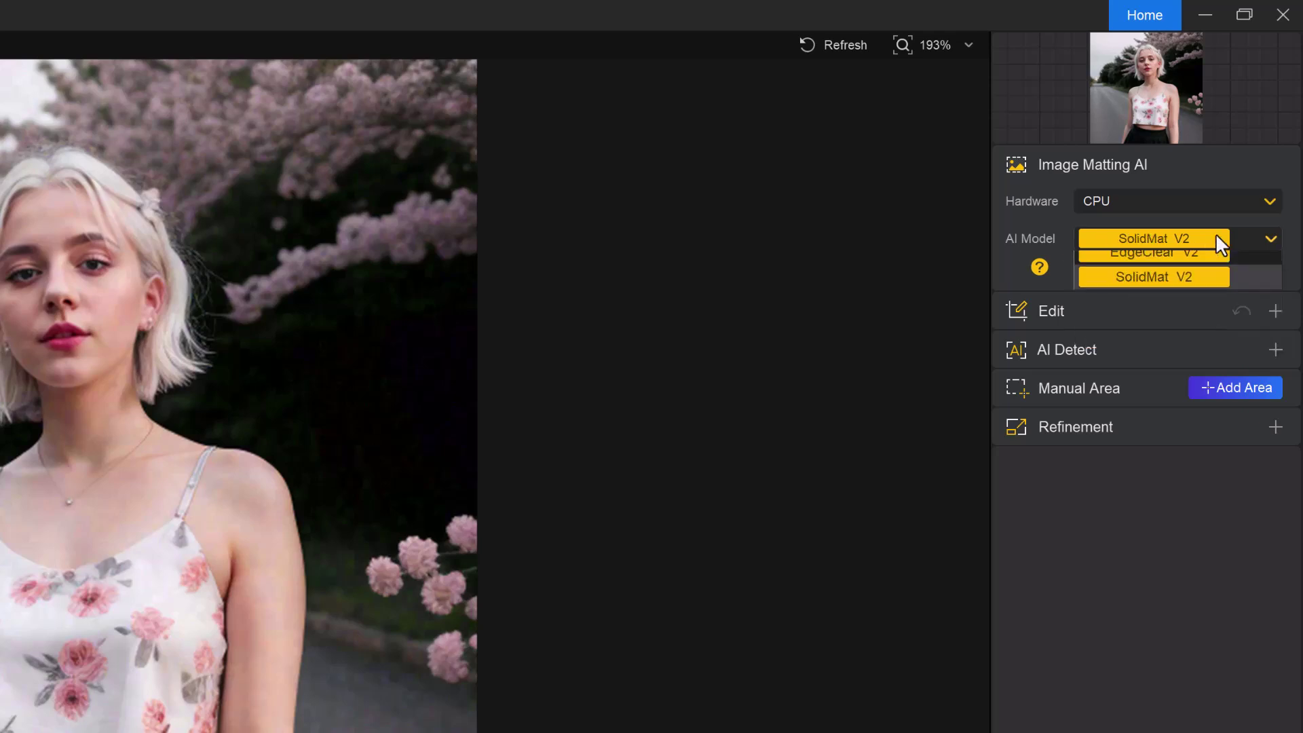
{"action": "left_click", "coordinate": [1215, 263]}
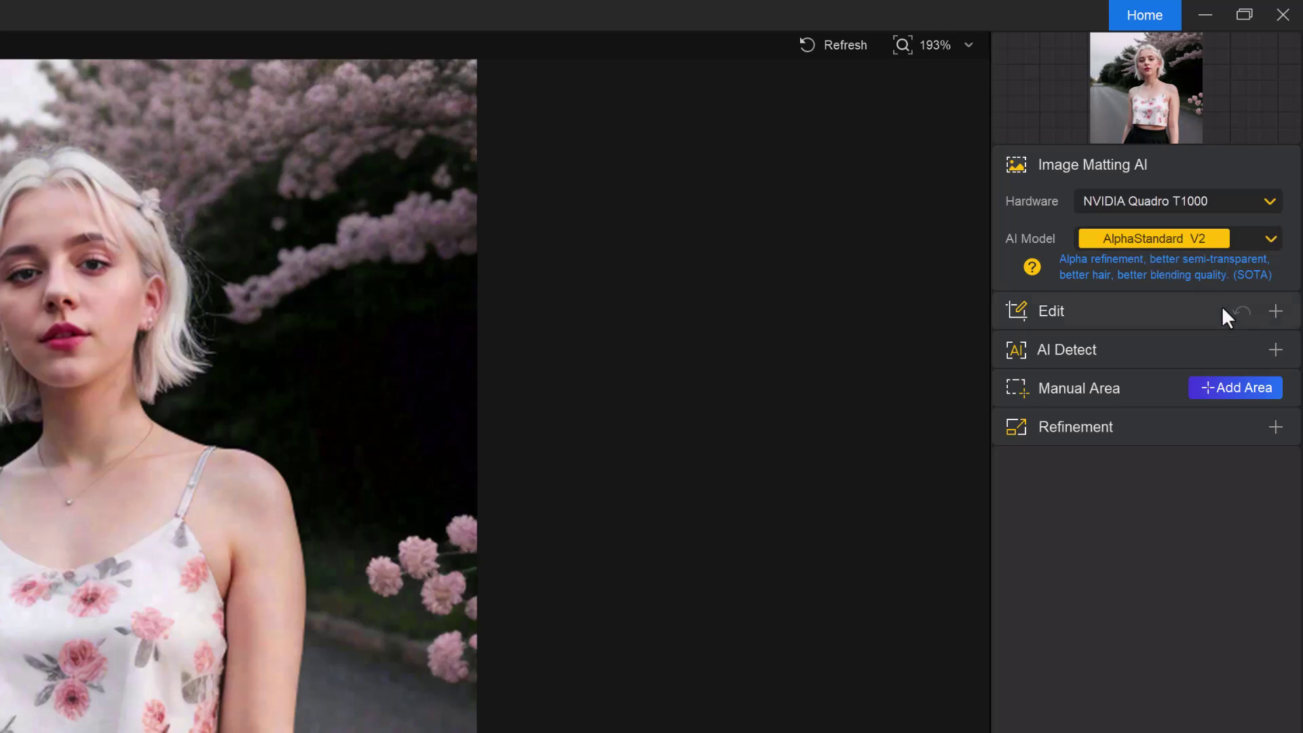
Set the portrait's enhance model to More-Detail GAN v2 with x1 upscale.
{"action": "left_click", "coordinate": [1276, 312]}
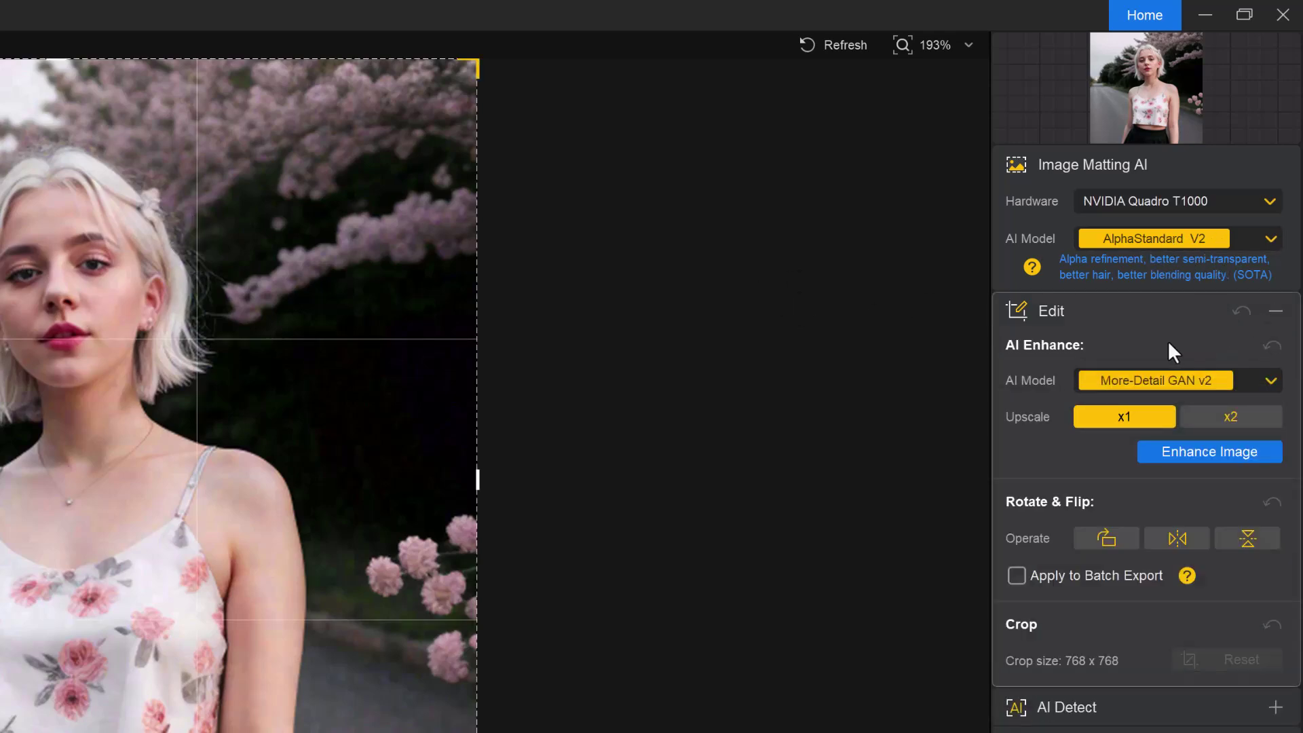
{"action": "left_click", "coordinate": [1262, 376]}
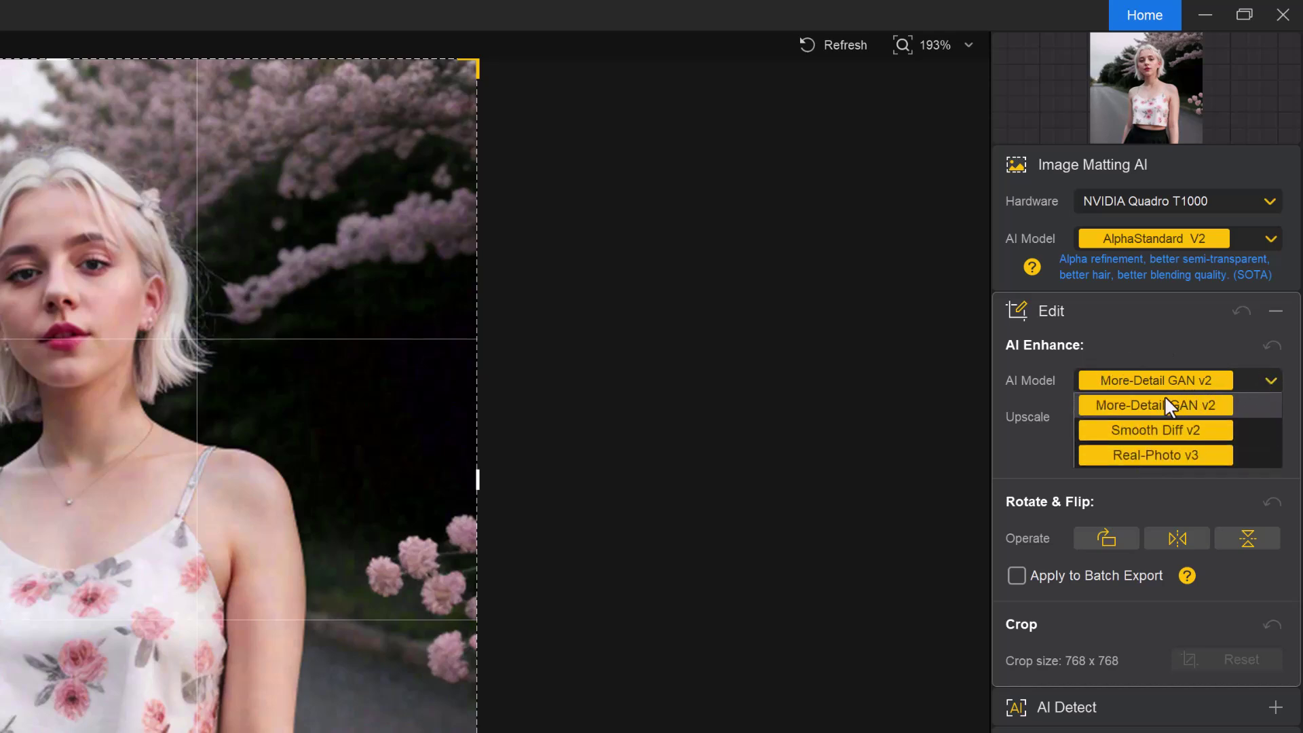
{"action": "left_click", "coordinate": [1221, 450]}
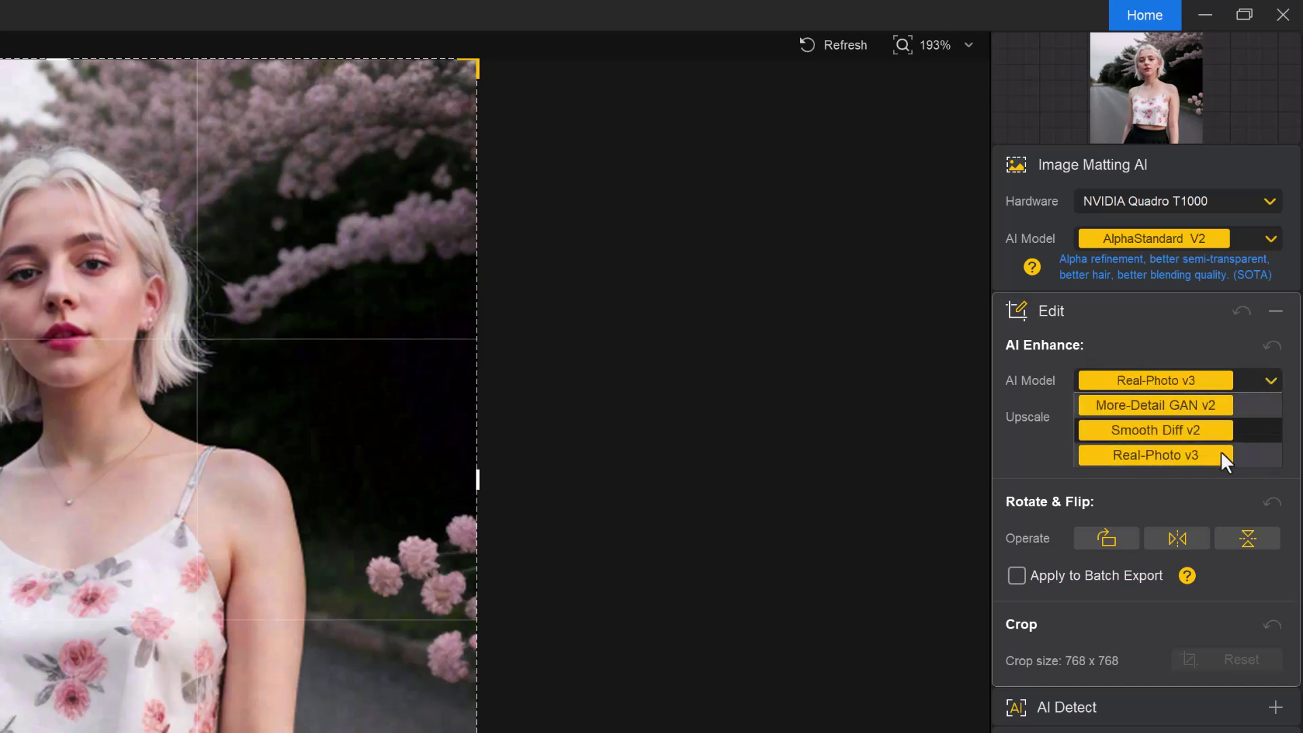
{"action": "left_click", "coordinate": [1218, 376]}
{"action": "left_click", "coordinate": [1154, 407]}
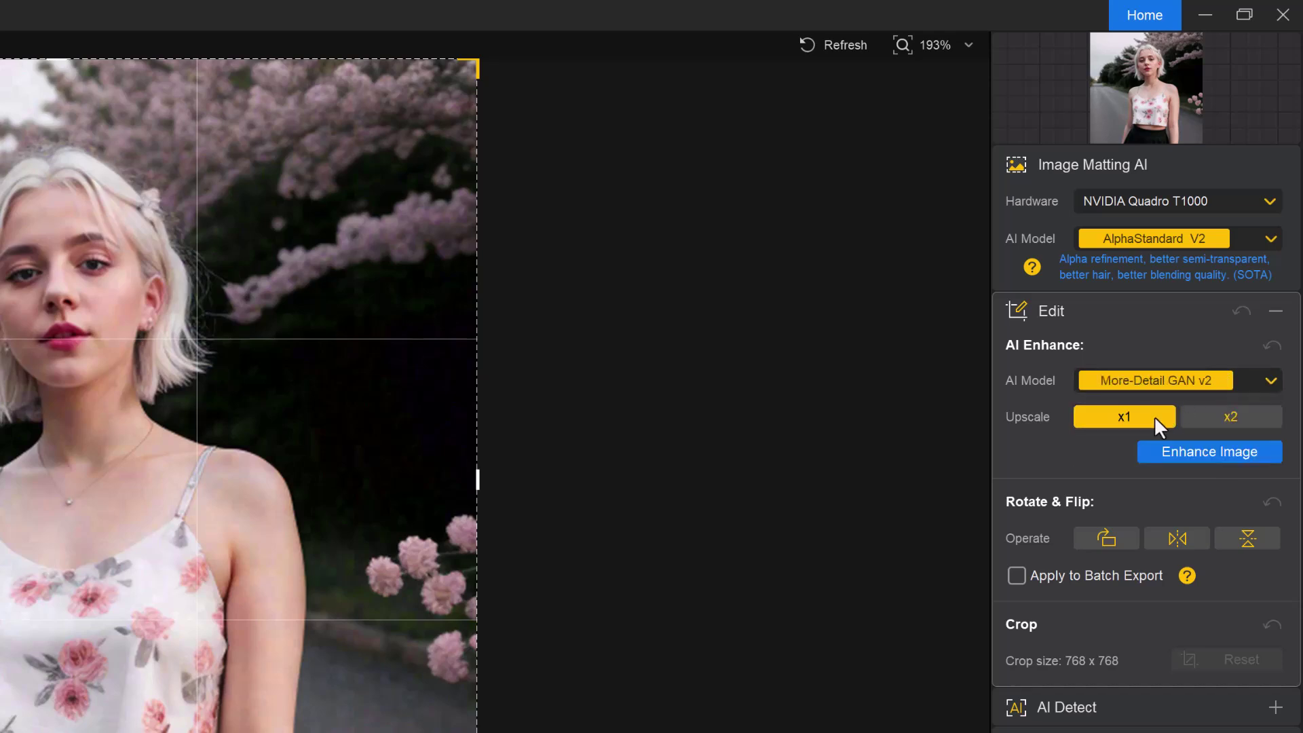
{"action": "left_click", "coordinate": [1213, 417]}
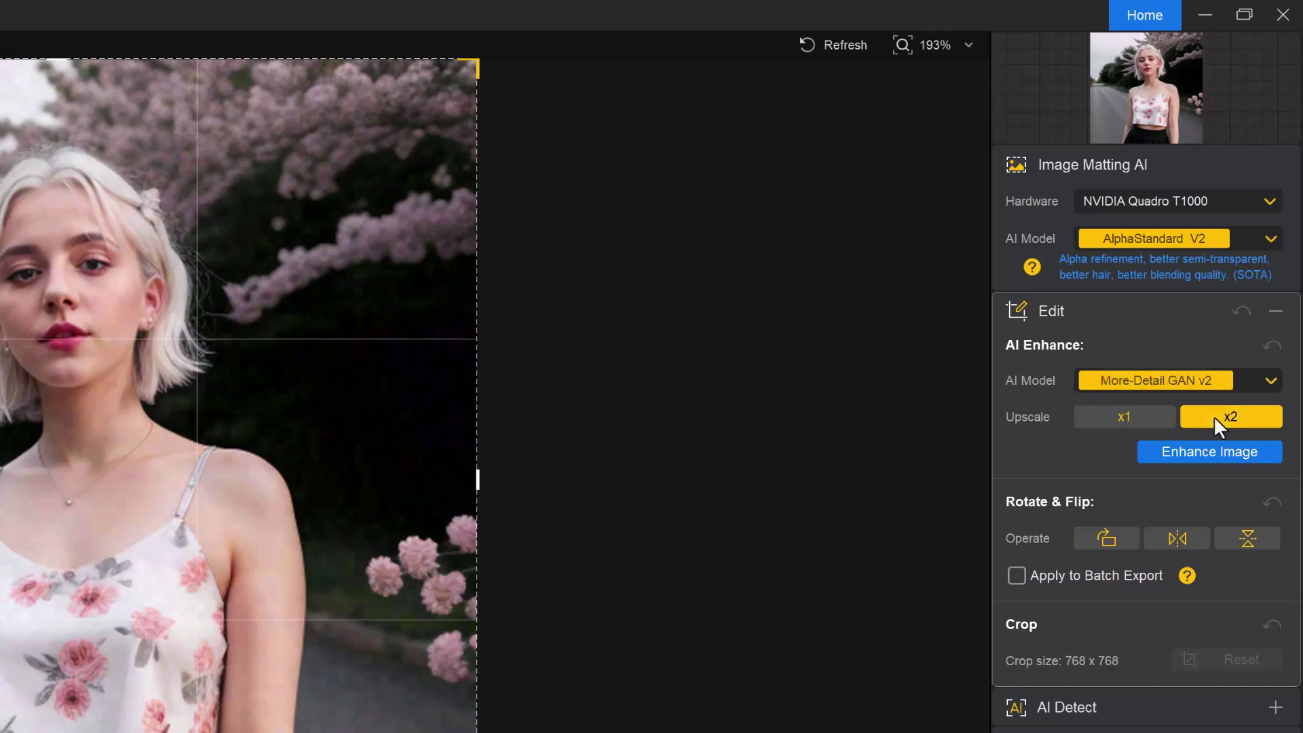
{"action": "left_click", "coordinate": [1146, 418]}
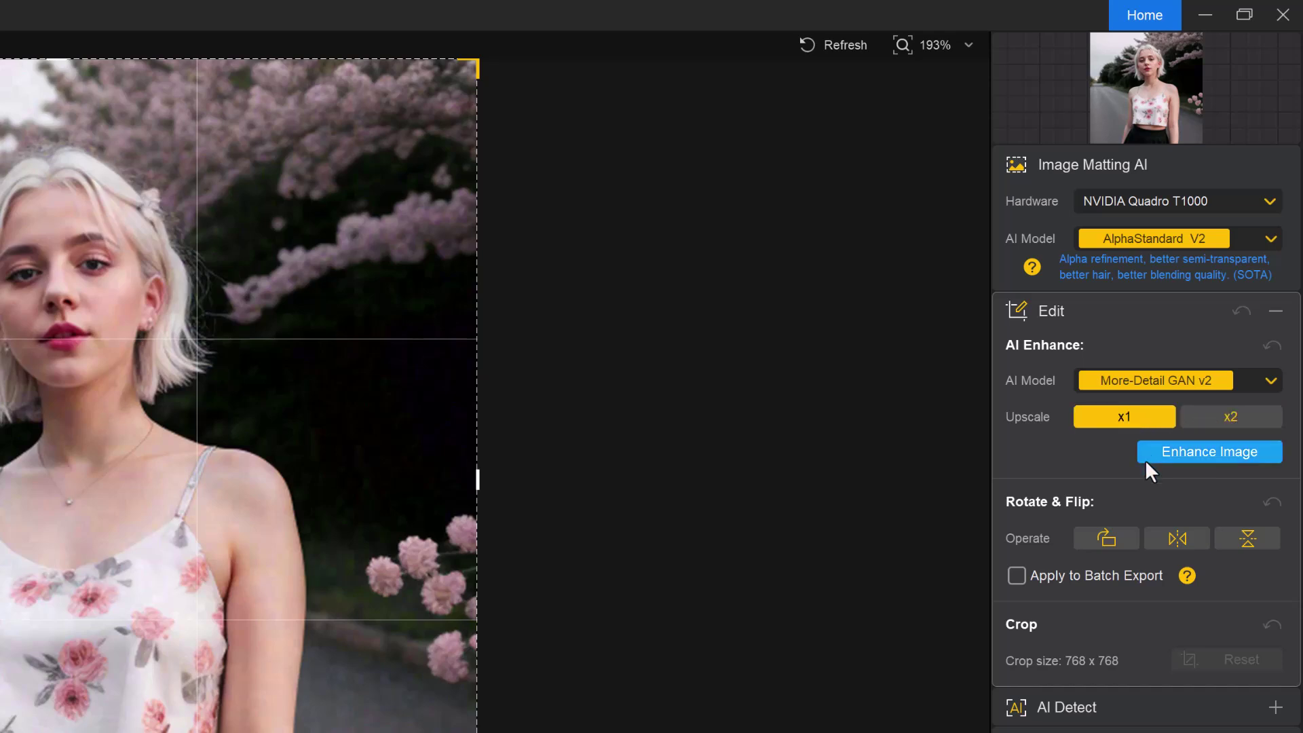
Rotate the portrait through four 90-degree turns back to upright.
{"action": "left_click", "coordinate": [1109, 539]}
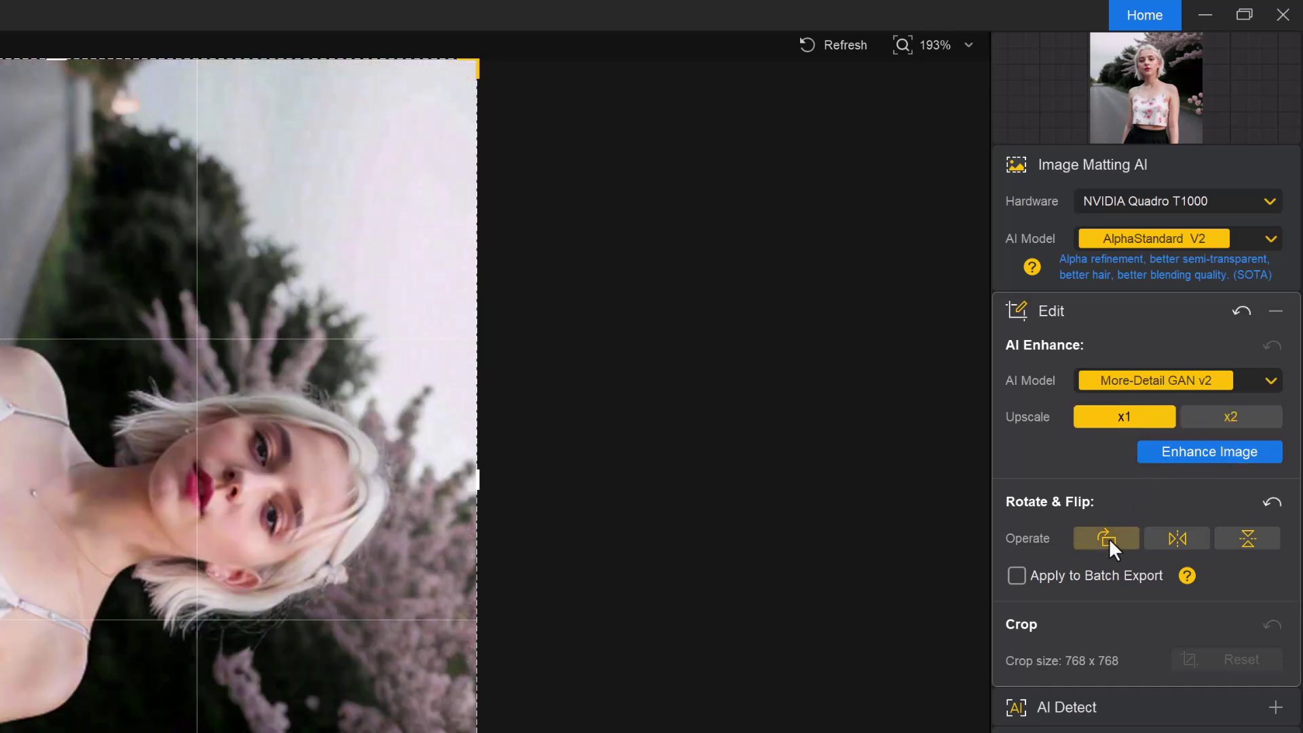
{"action": "left_click", "coordinate": [1109, 539]}
{"action": "left_click", "coordinate": [1109, 538]}
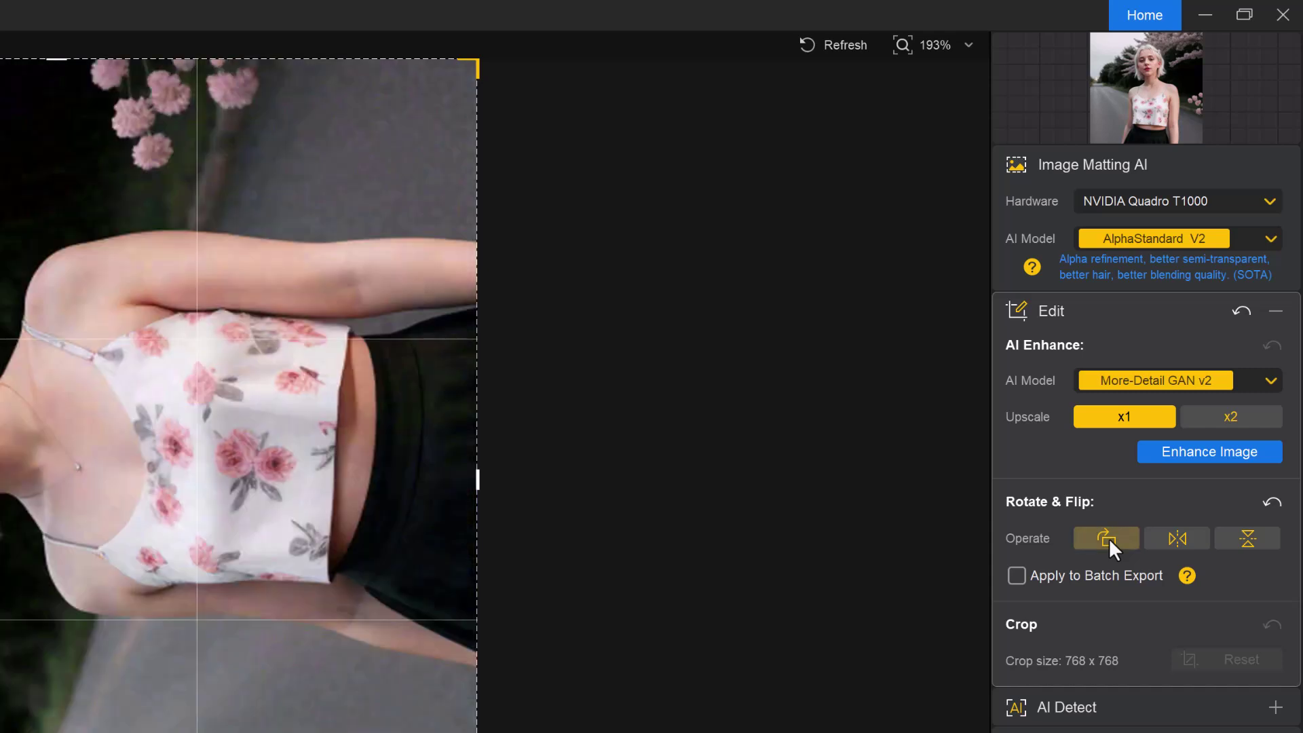
{"action": "left_click", "coordinate": [1109, 539]}
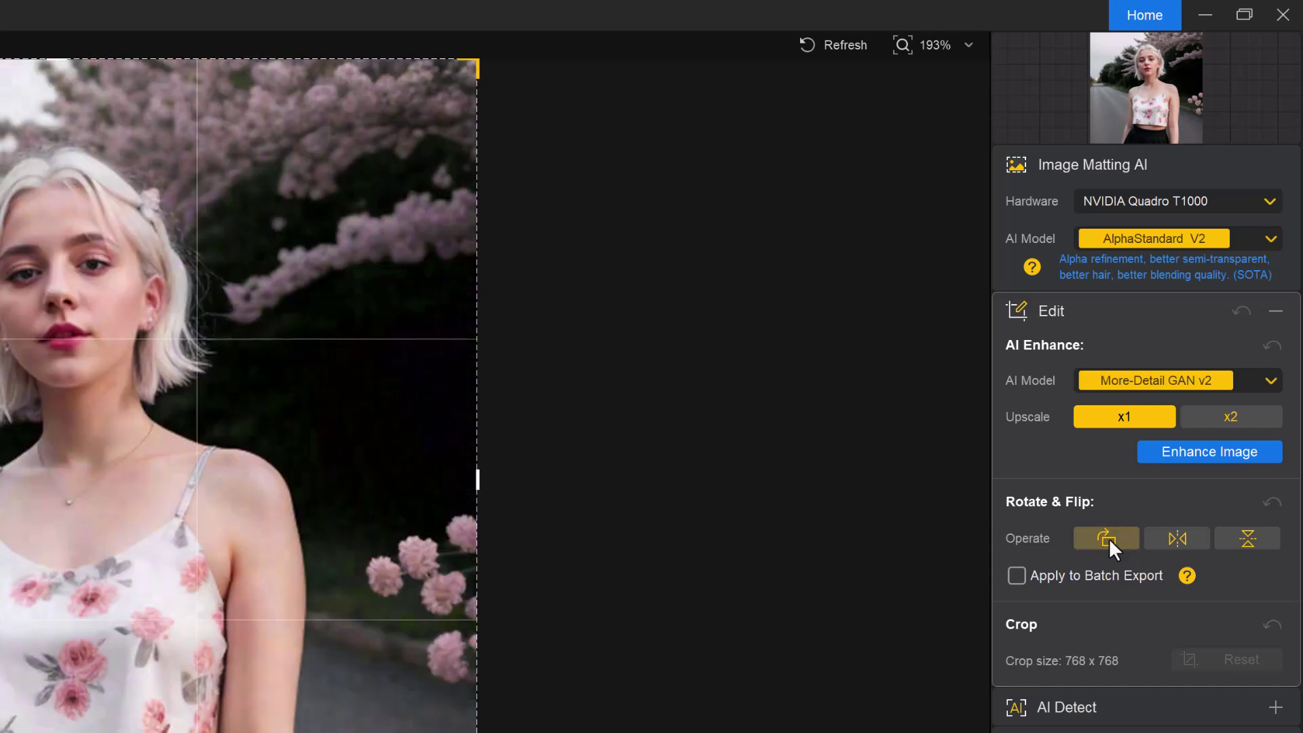
Run AI detection on the portrait, clear the Human and Plant areas, and expand Refinement.
{"action": "left_click", "coordinate": [1274, 708]}
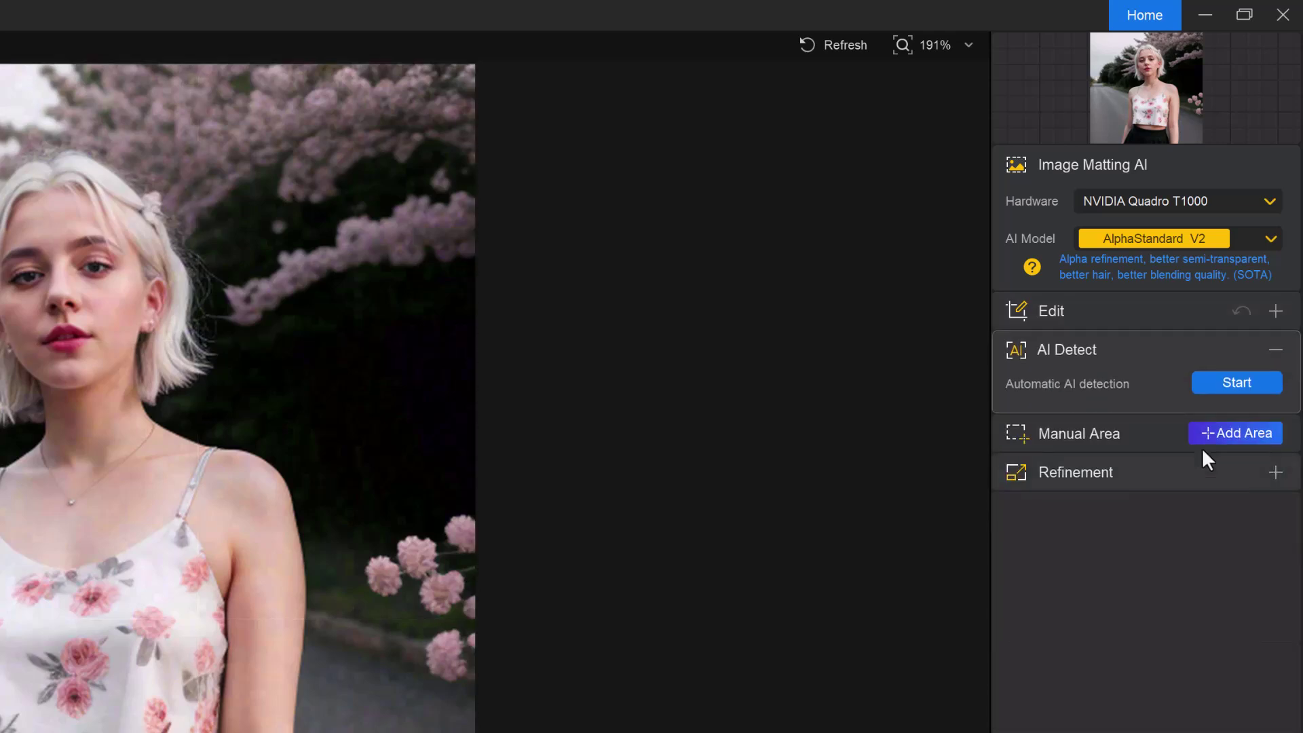
{"action": "left_click", "coordinate": [1236, 382]}
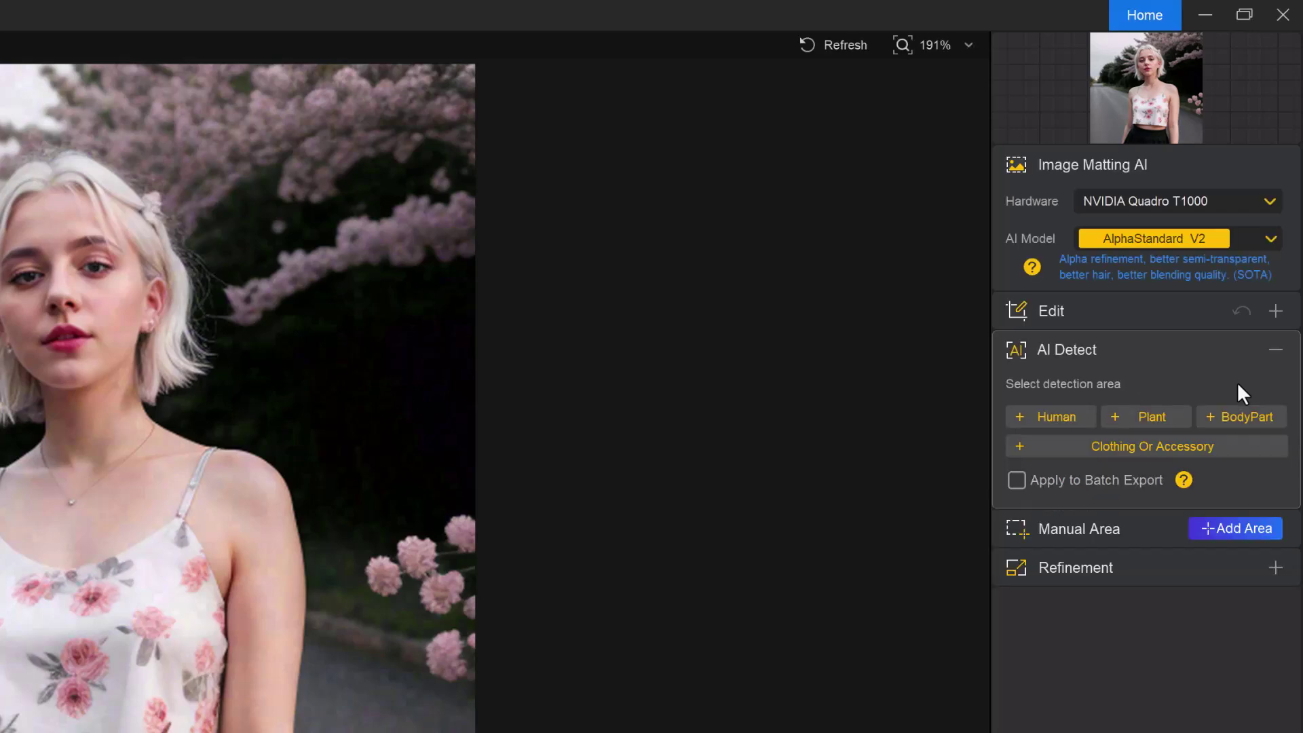
{"action": "left_click", "coordinate": [1061, 415]}
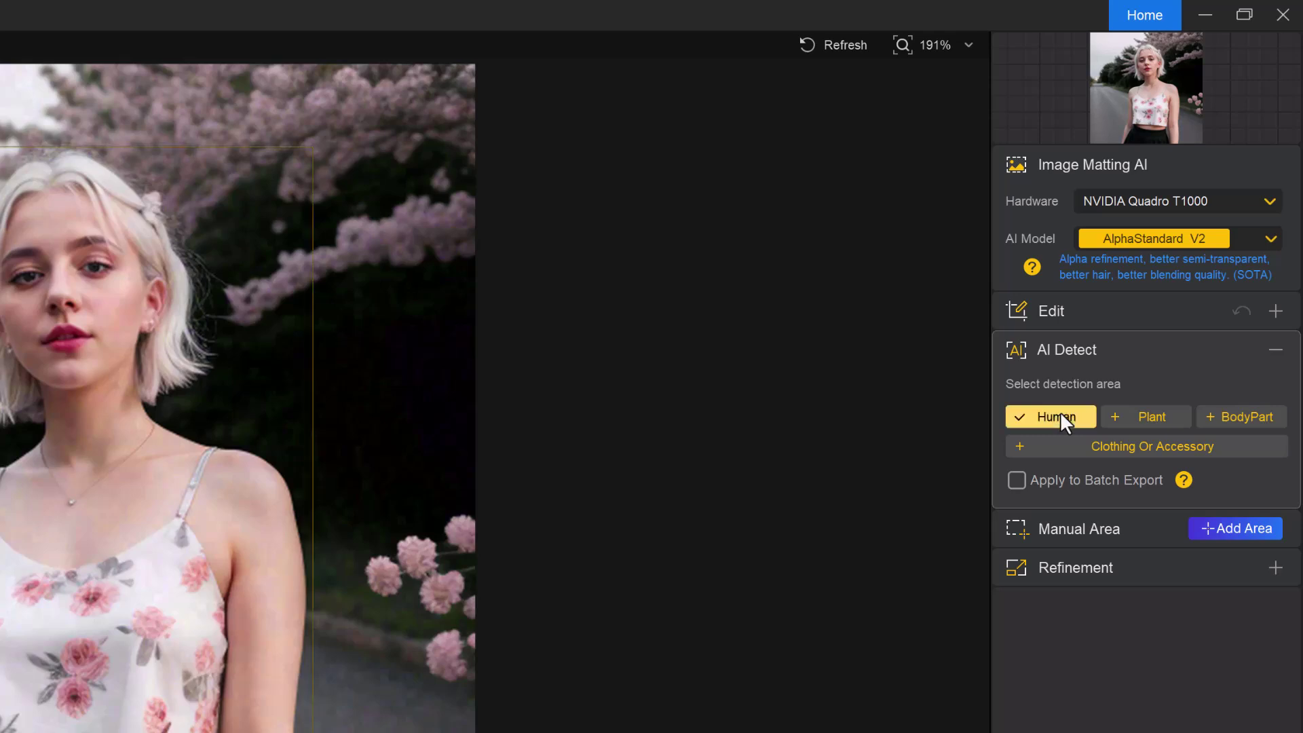
{"action": "left_click", "coordinate": [1130, 412]}
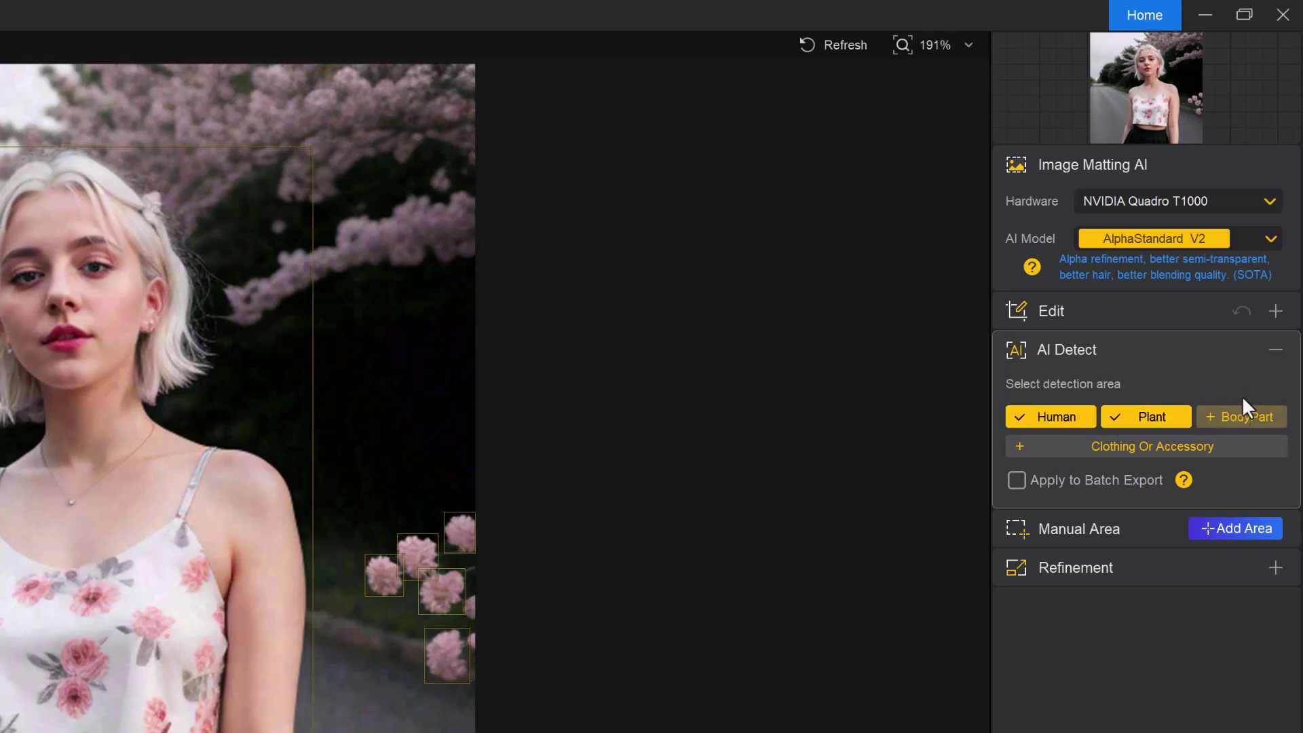
{"action": "left_click", "coordinate": [1273, 343]}
{"action": "left_click", "coordinate": [1273, 346]}
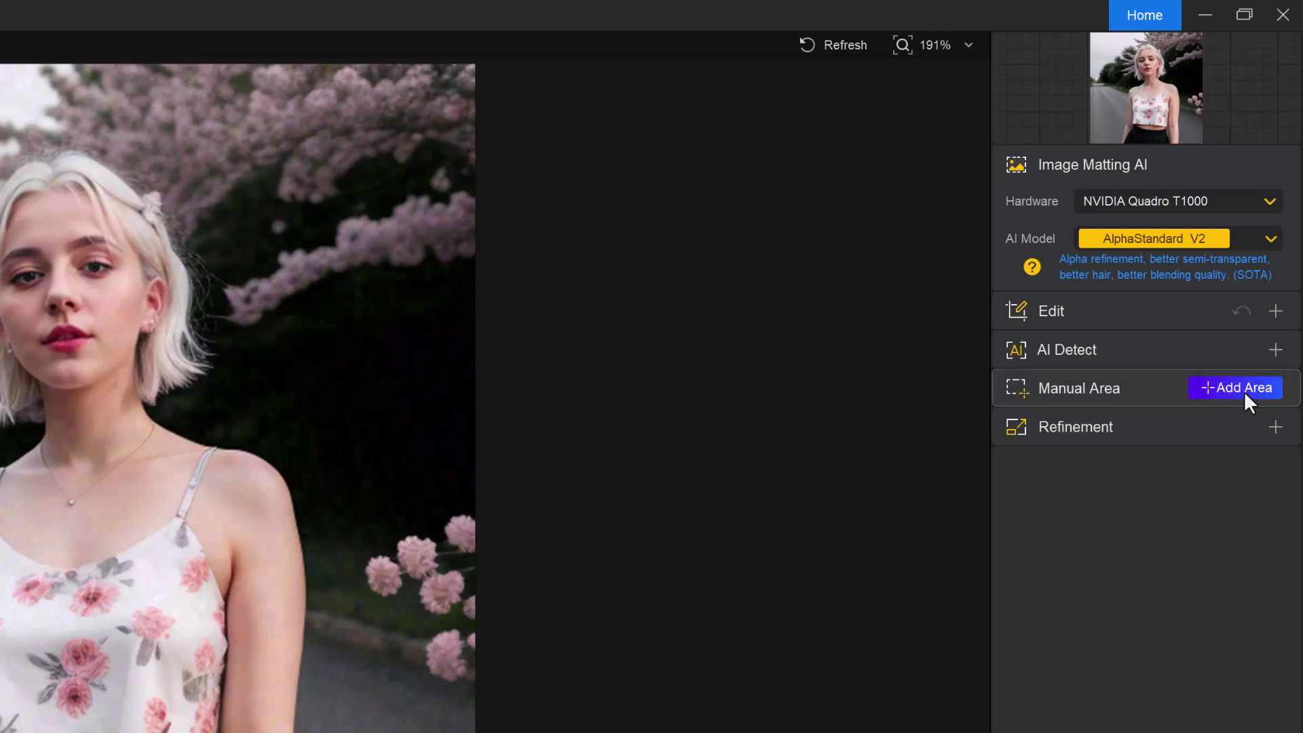
{"action": "left_click", "coordinate": [1244, 391]}
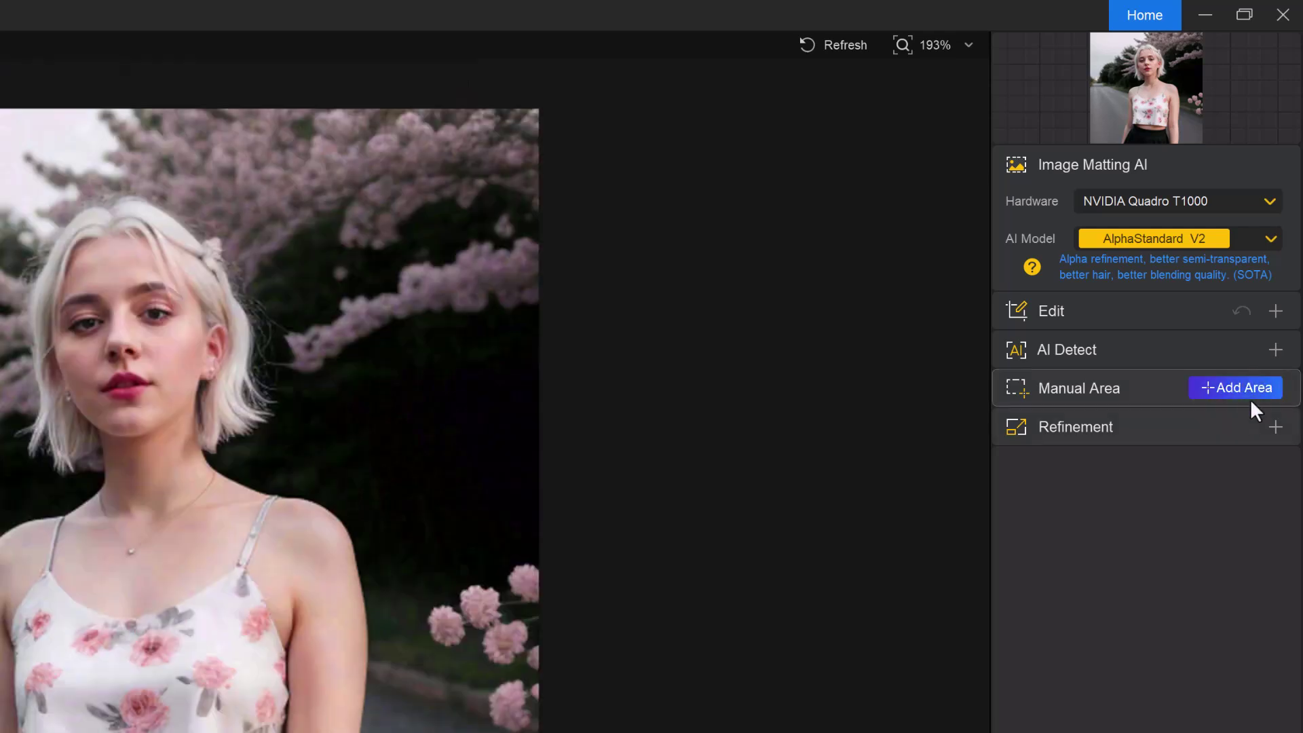
{"action": "left_click", "coordinate": [1275, 427]}
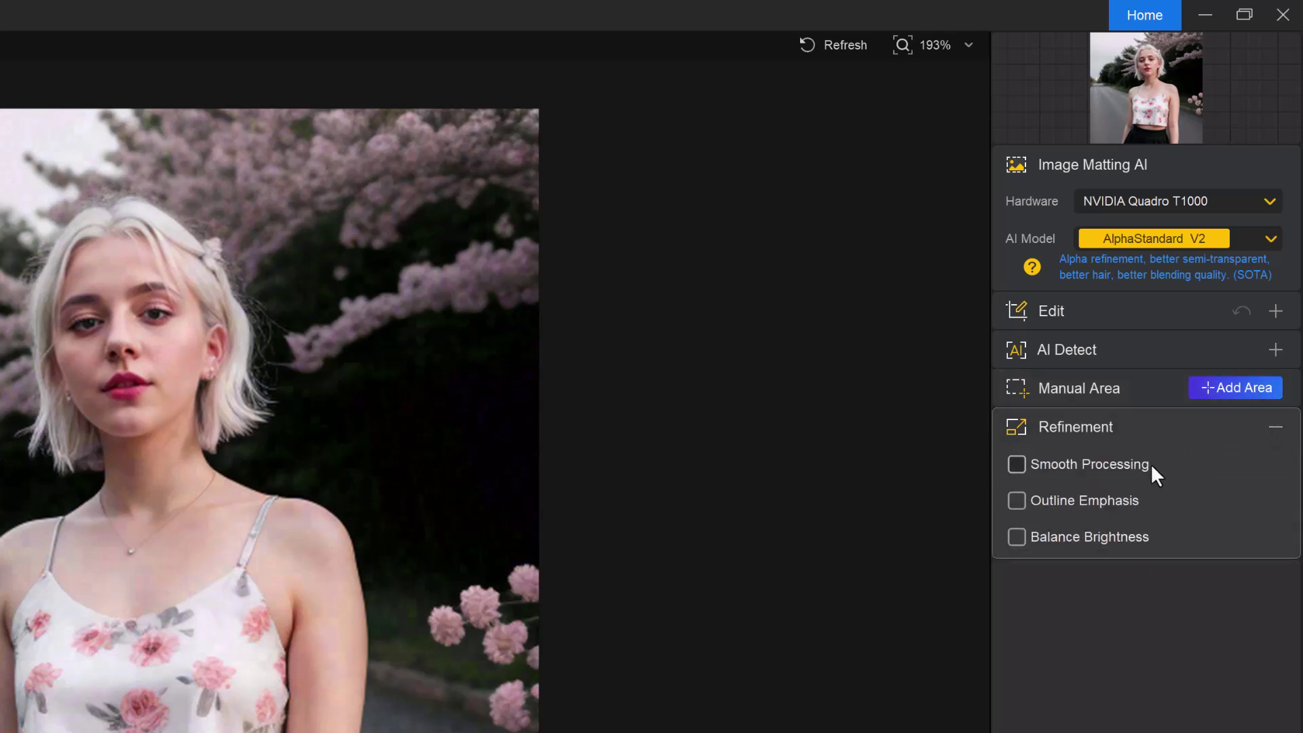
Collapse Refinement and run AI matting on the portrait.
{"action": "left_click", "coordinate": [1277, 426]}
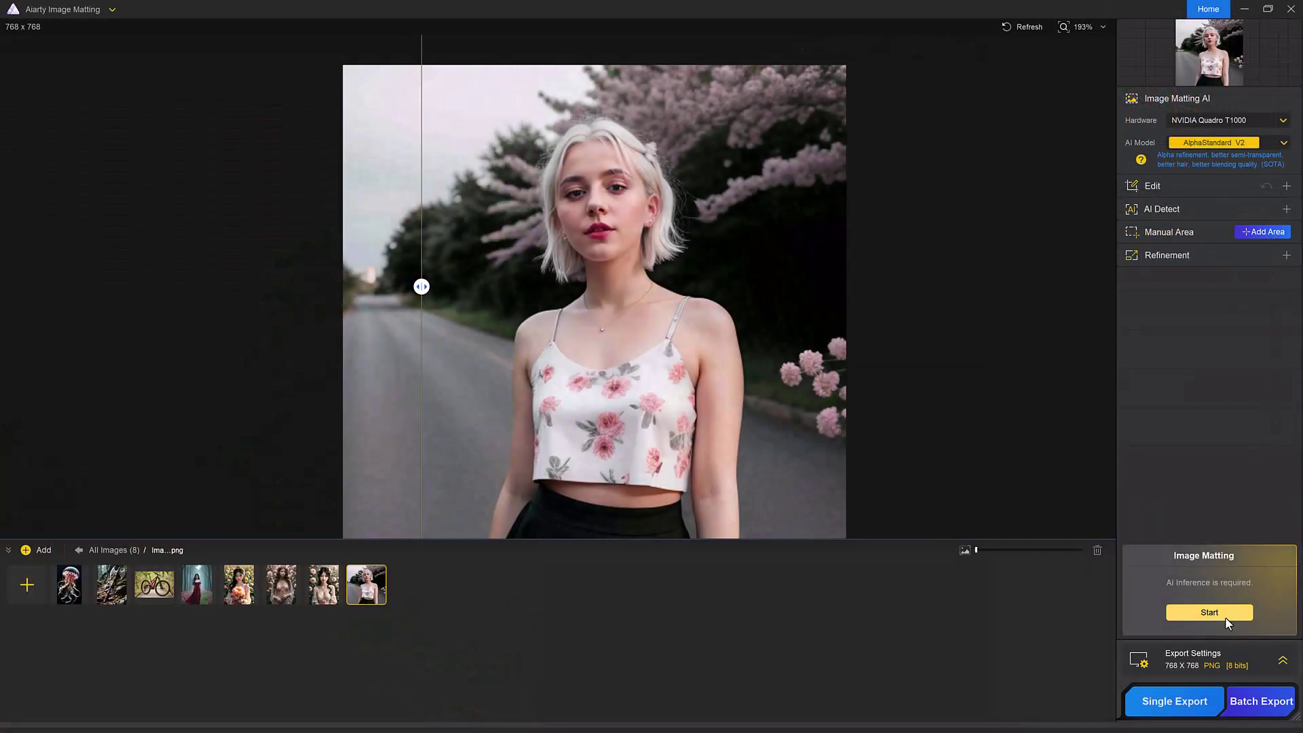
{"action": "left_click", "coordinate": [1226, 619]}
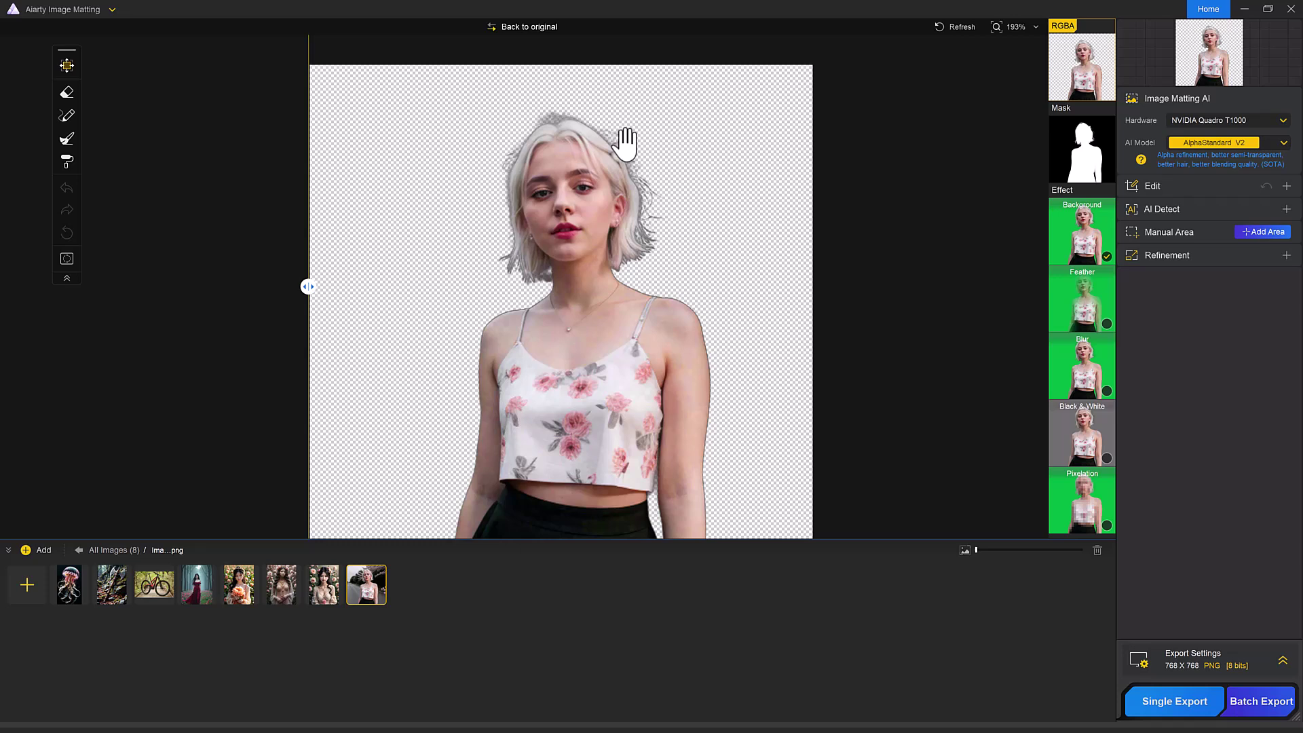
Replace the green backdrop with a solid dark brown background colour (RGB 64, 48, 26).
{"action": "left_click", "coordinate": [1080, 242]}
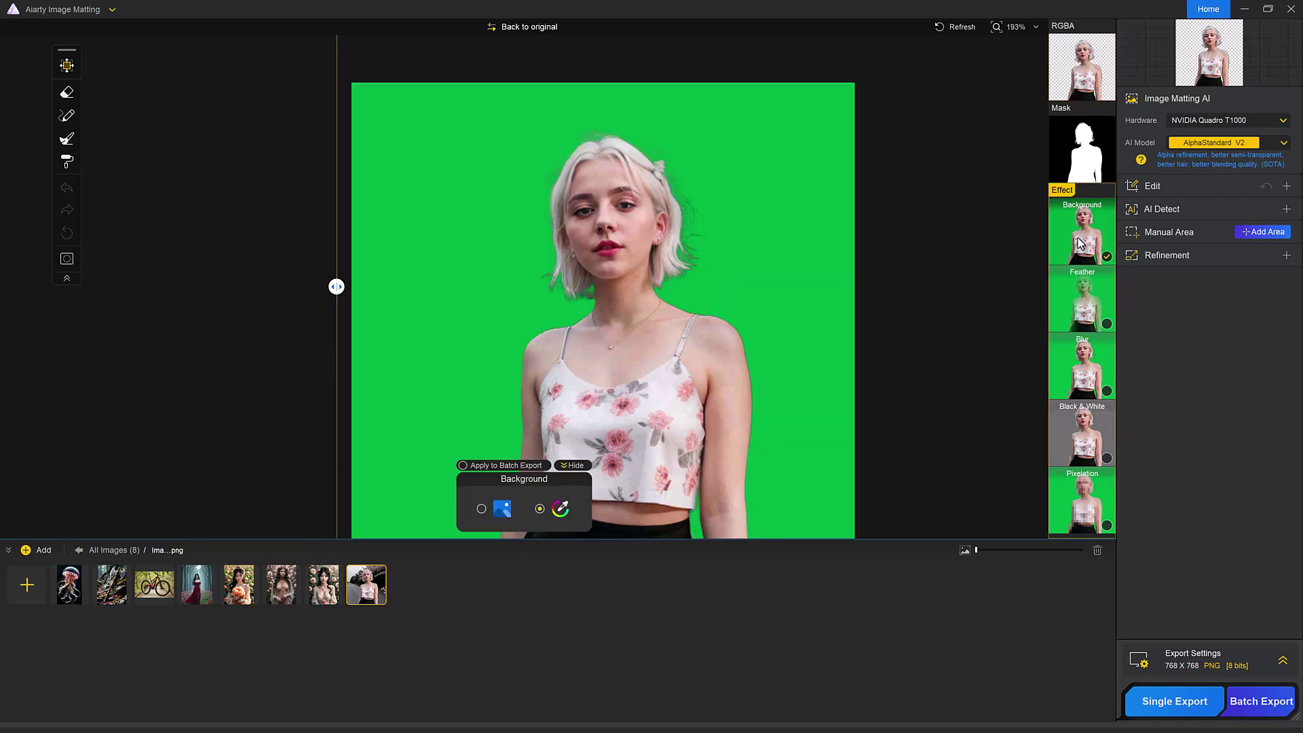
{"action": "left_click", "coordinate": [560, 508]}
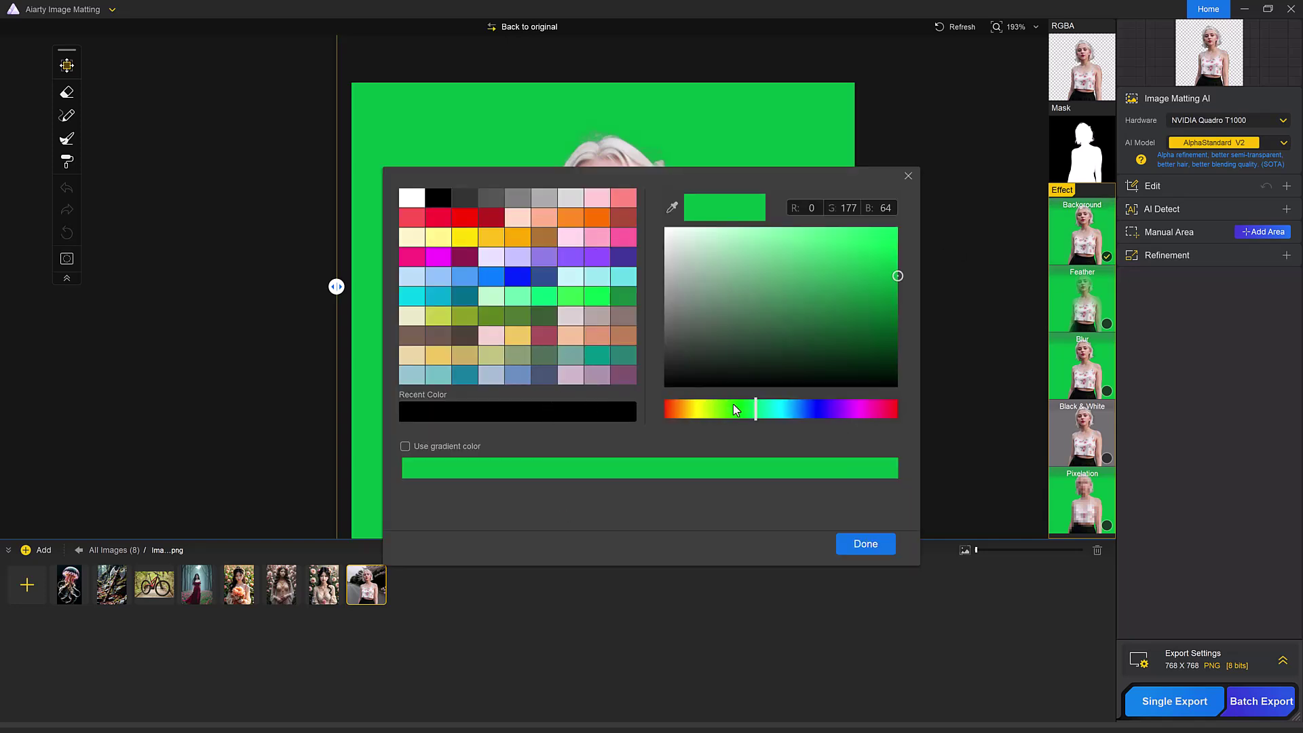
{"action": "left_click", "coordinate": [687, 408]}
{"action": "left_click", "coordinate": [805, 346]}
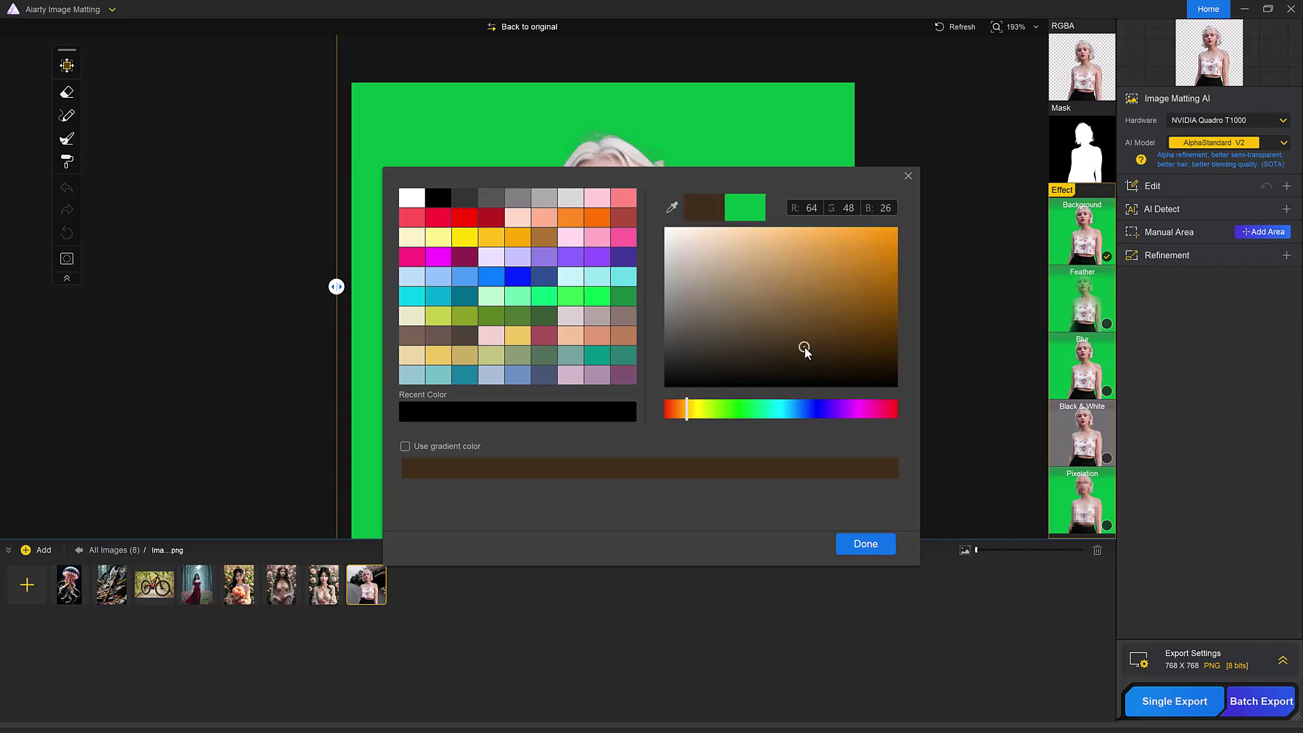
{"action": "left_click", "coordinate": [857, 546]}
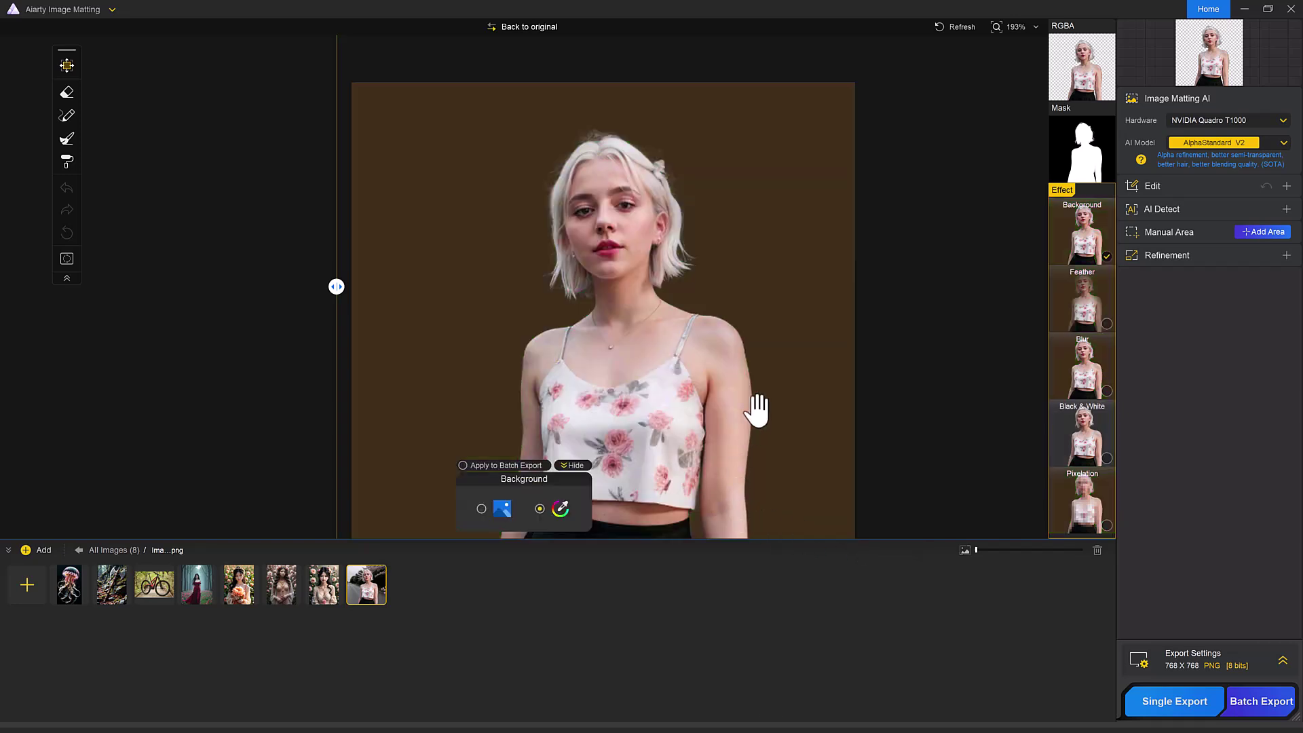
{"action": "left_click", "coordinate": [506, 515]}
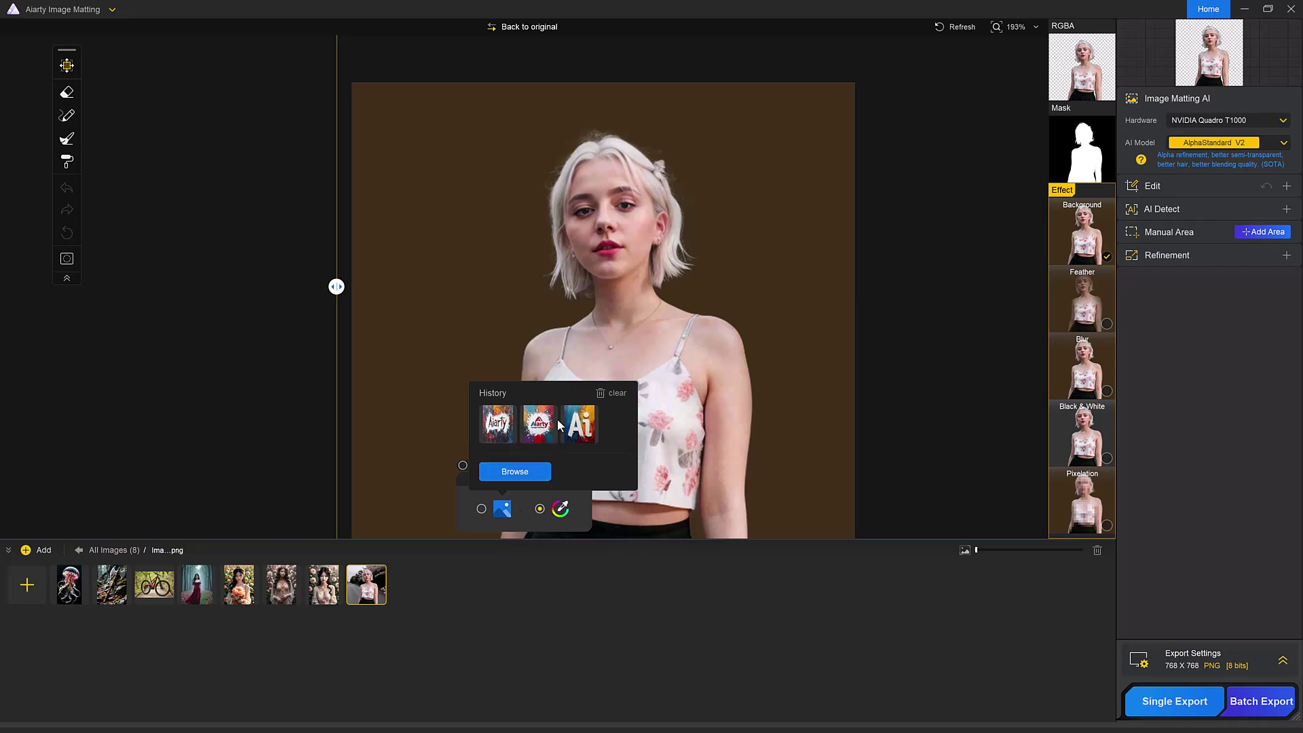
Put the portrait on the colourful painted 'AI' artwork background, then try the Move and Eraser tools.
{"action": "left_click", "coordinate": [579, 425]}
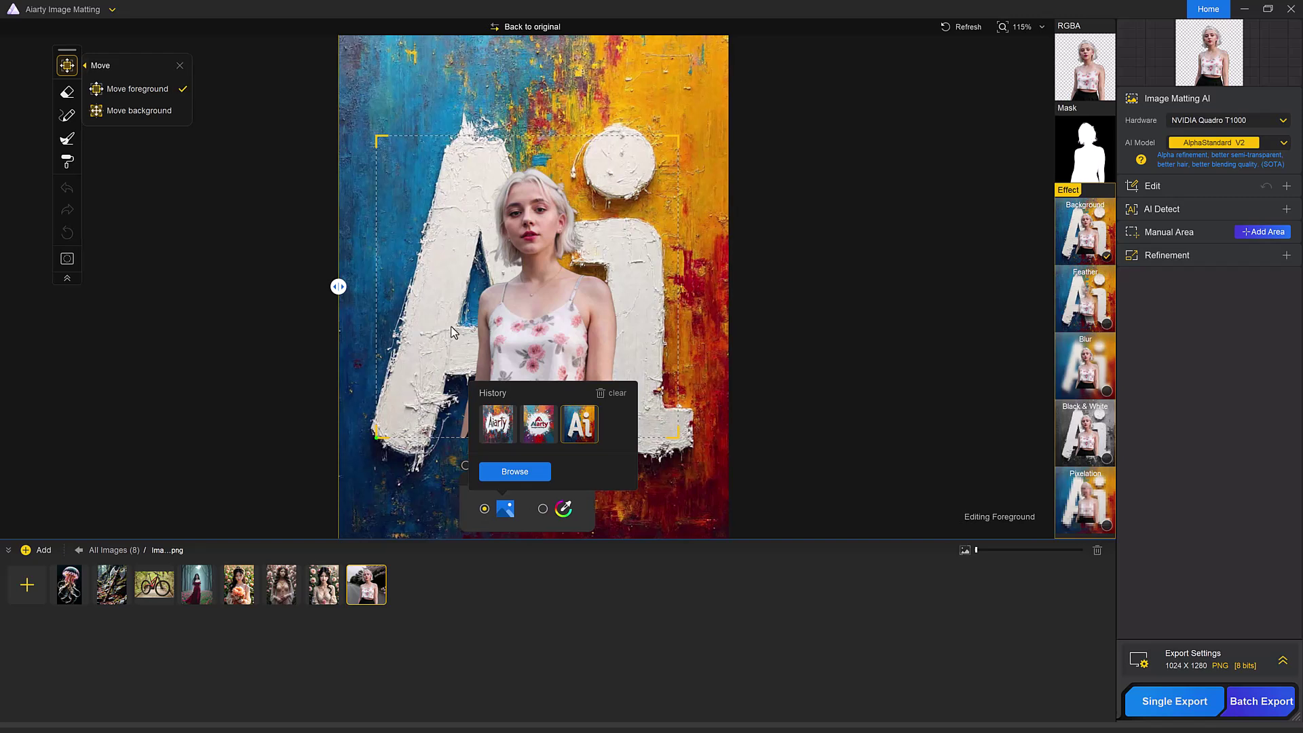
{"action": "left_click", "coordinate": [219, 124]}
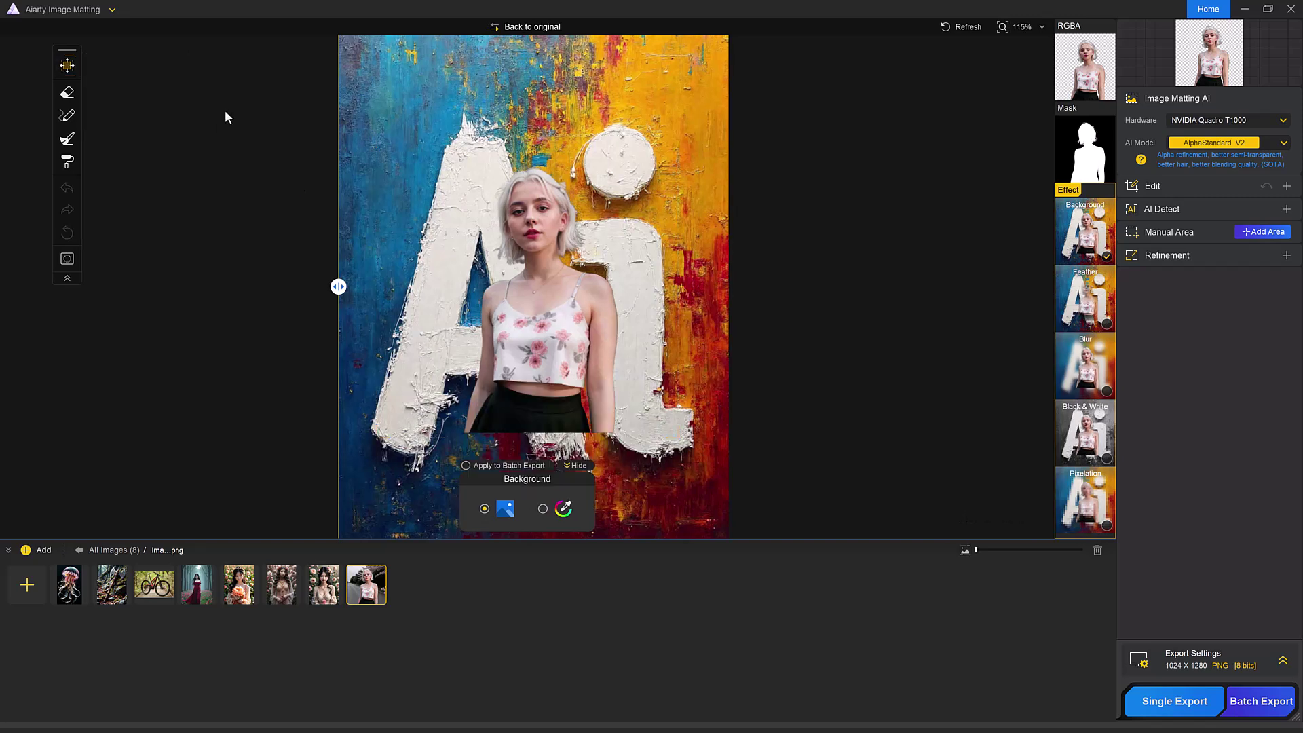
{"action": "left_click", "coordinate": [67, 66]}
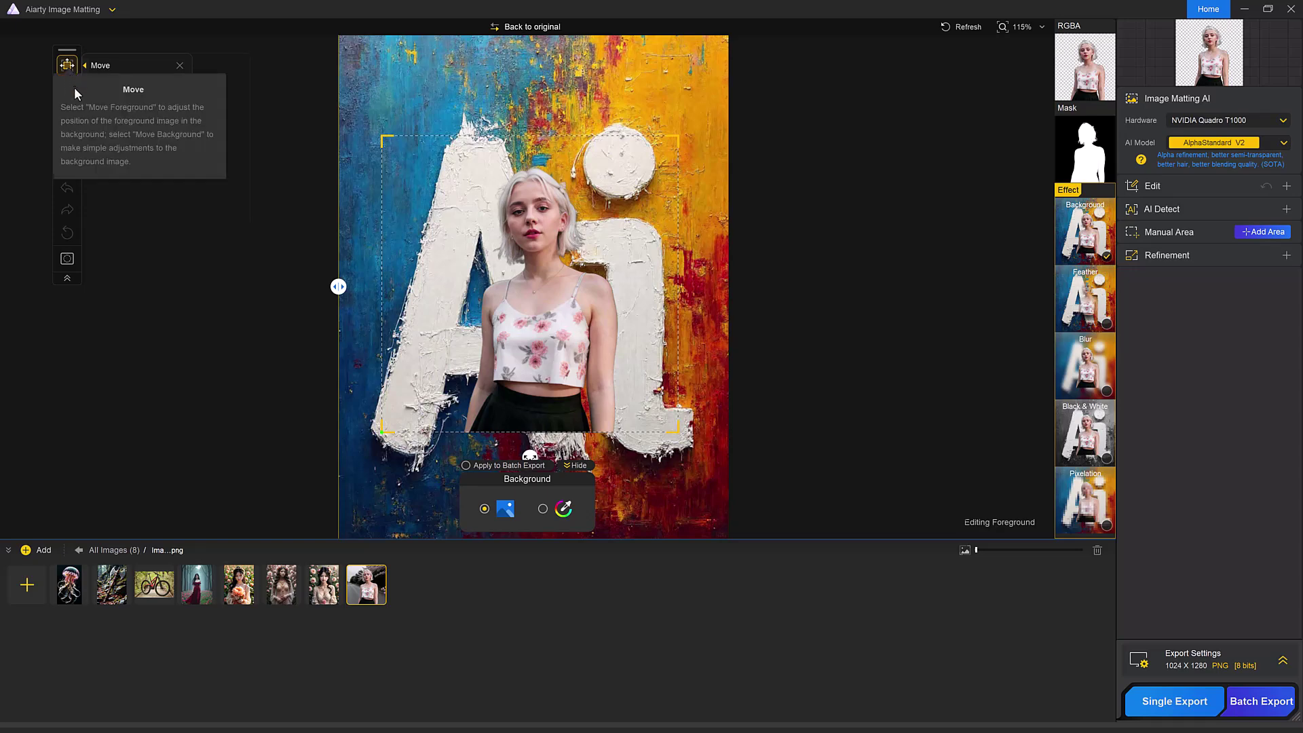
{"action": "left_click", "coordinate": [73, 90]}
{"action": "left_click", "coordinate": [1282, 660]}
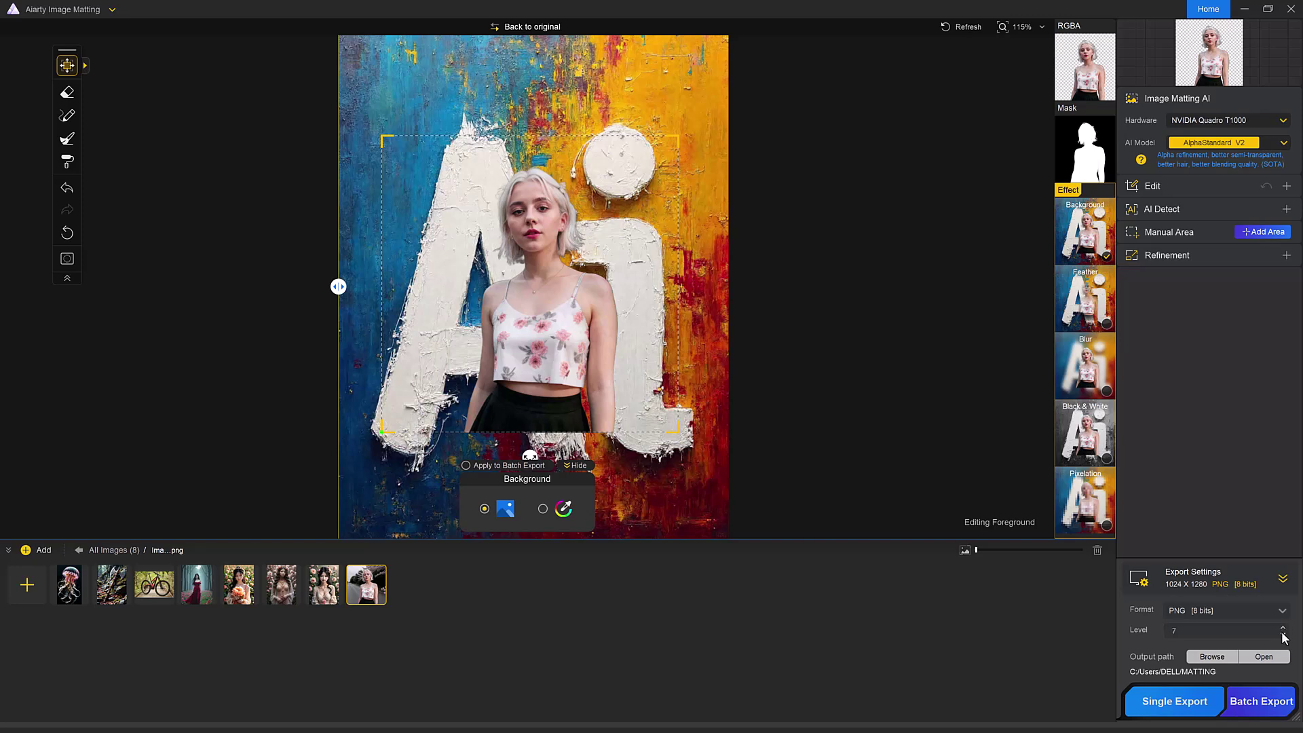
Run Single Export of the composite as PNG at level 7.
{"action": "left_click", "coordinate": [1175, 701]}
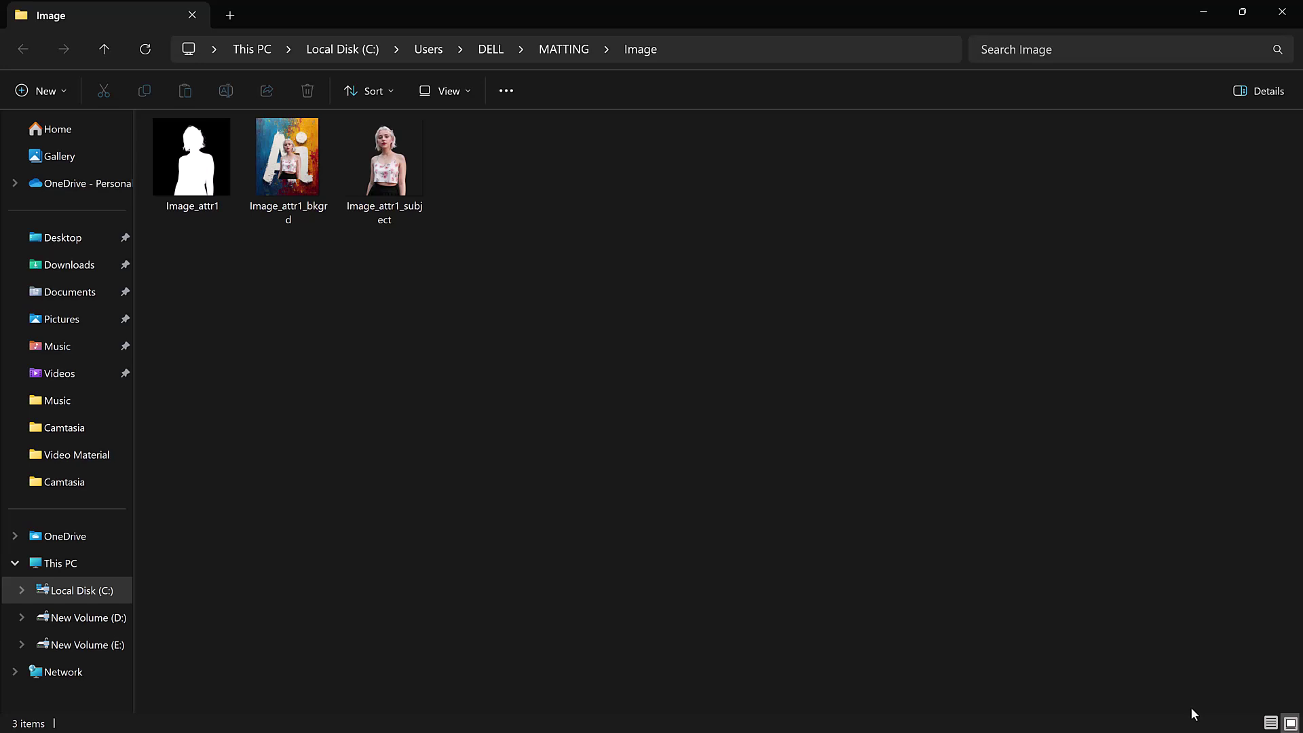
Preview the exported Image_attr1_subject cut-out in Photos, then its black-and-white mask.
{"action": "left_click", "coordinate": [400, 175]}
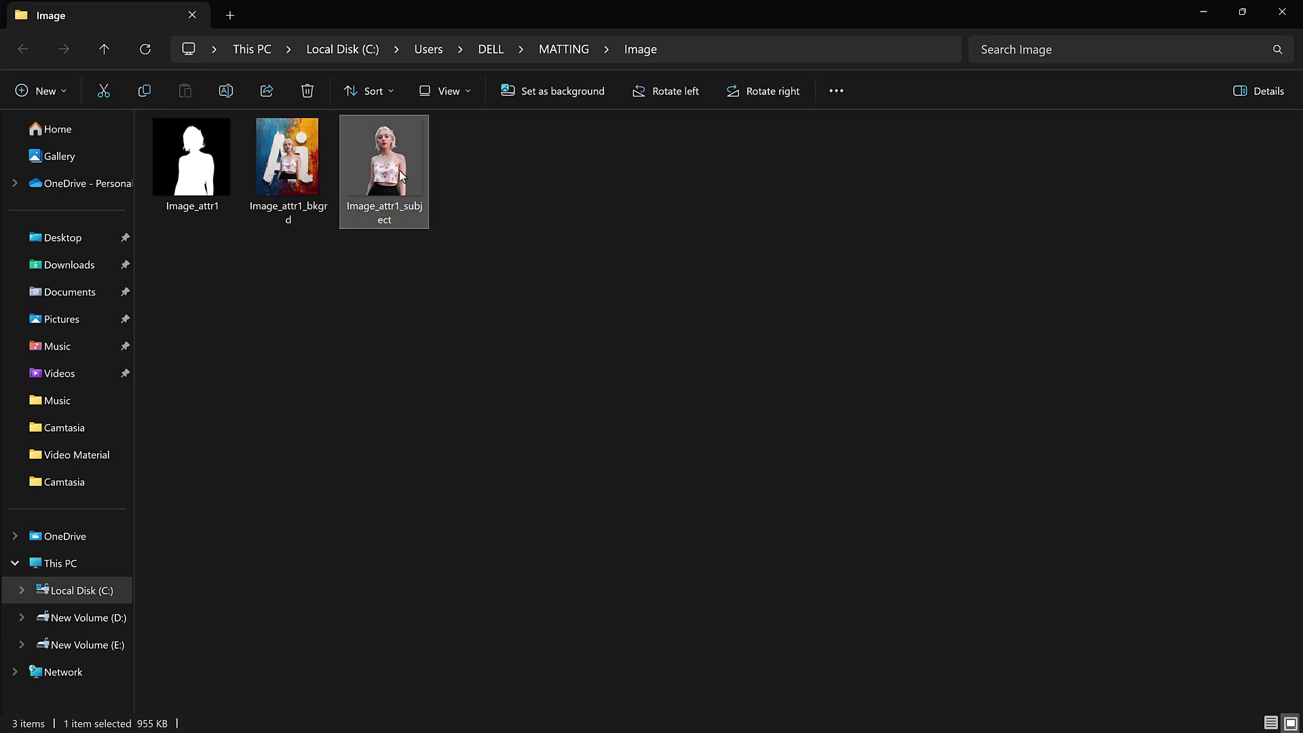
{"action": "double_click", "coordinate": [400, 175]}
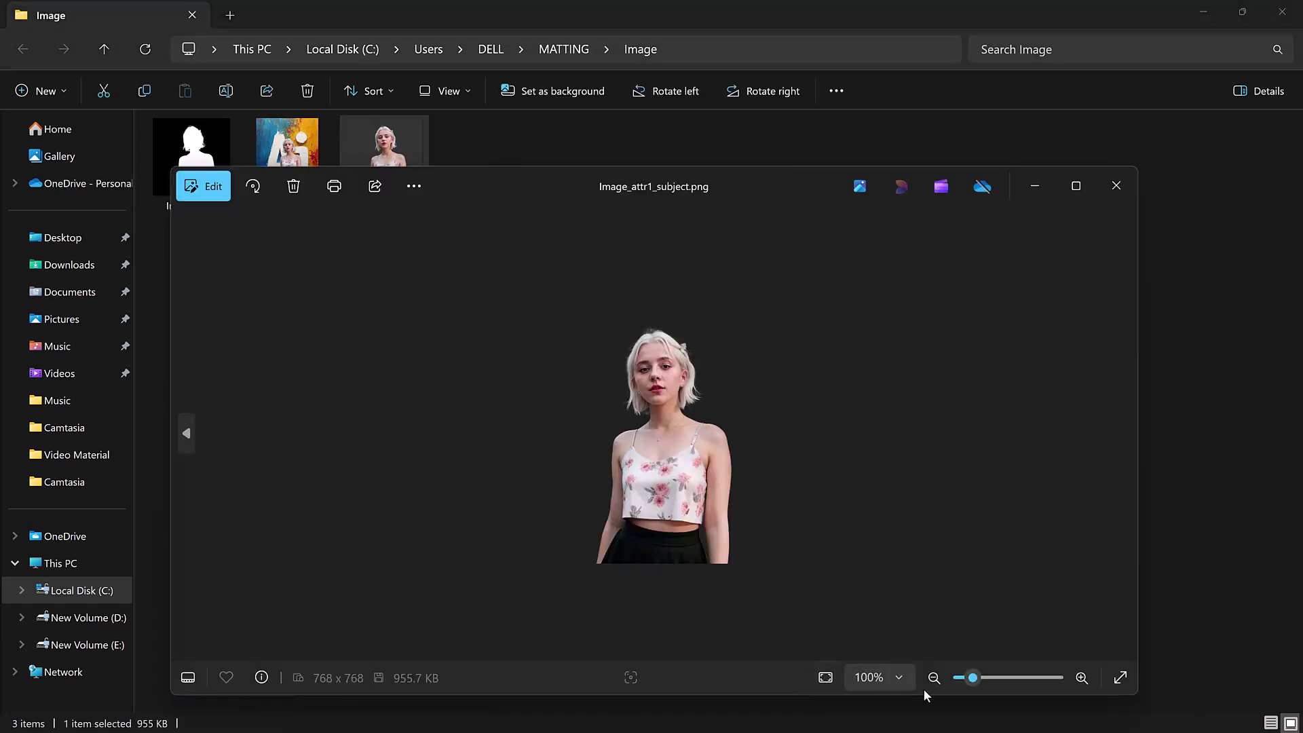
{"action": "left_click", "coordinate": [182, 438]}
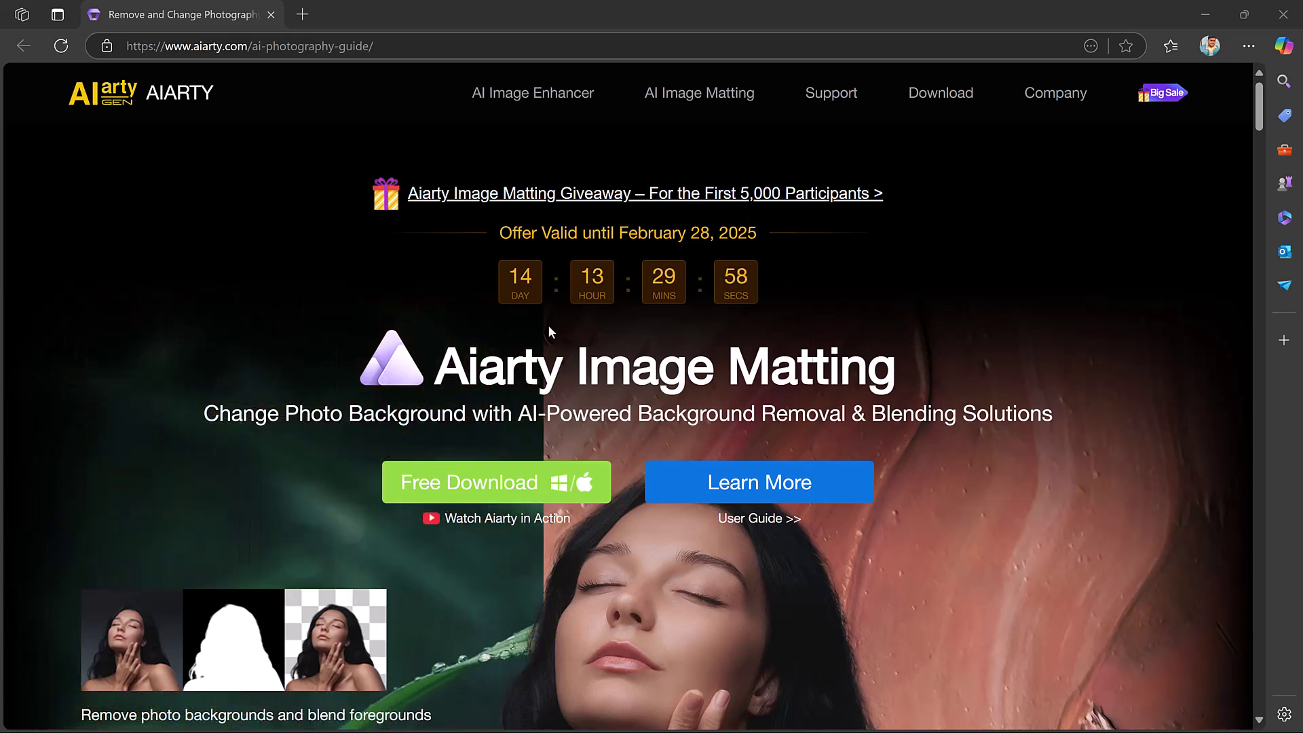
Open the Aiarty Image Matting Giveaway share panel and choose the Windows version.
{"action": "scroll", "coordinate": [491, 417], "scroll_direction": "down", "scroll_amount": 1}
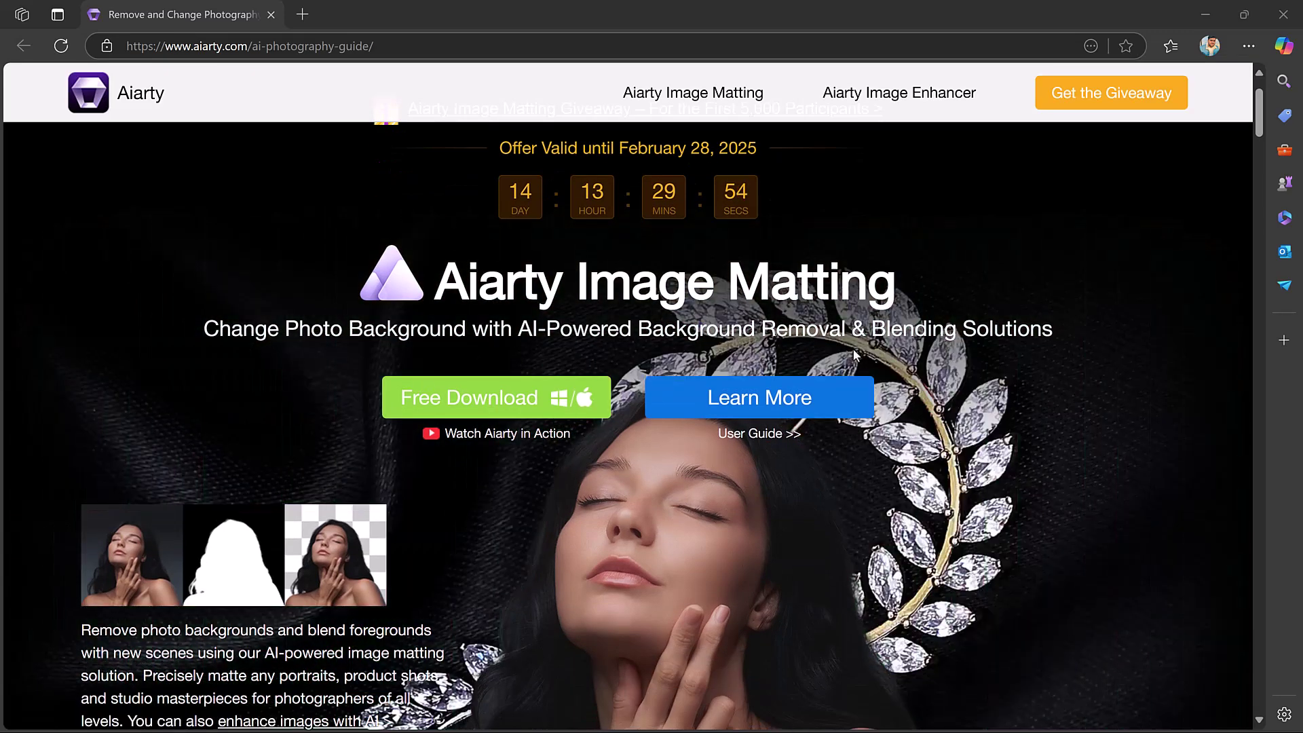
{"action": "scroll", "coordinate": [932, 357], "scroll_direction": "up", "scroll_amount": 1}
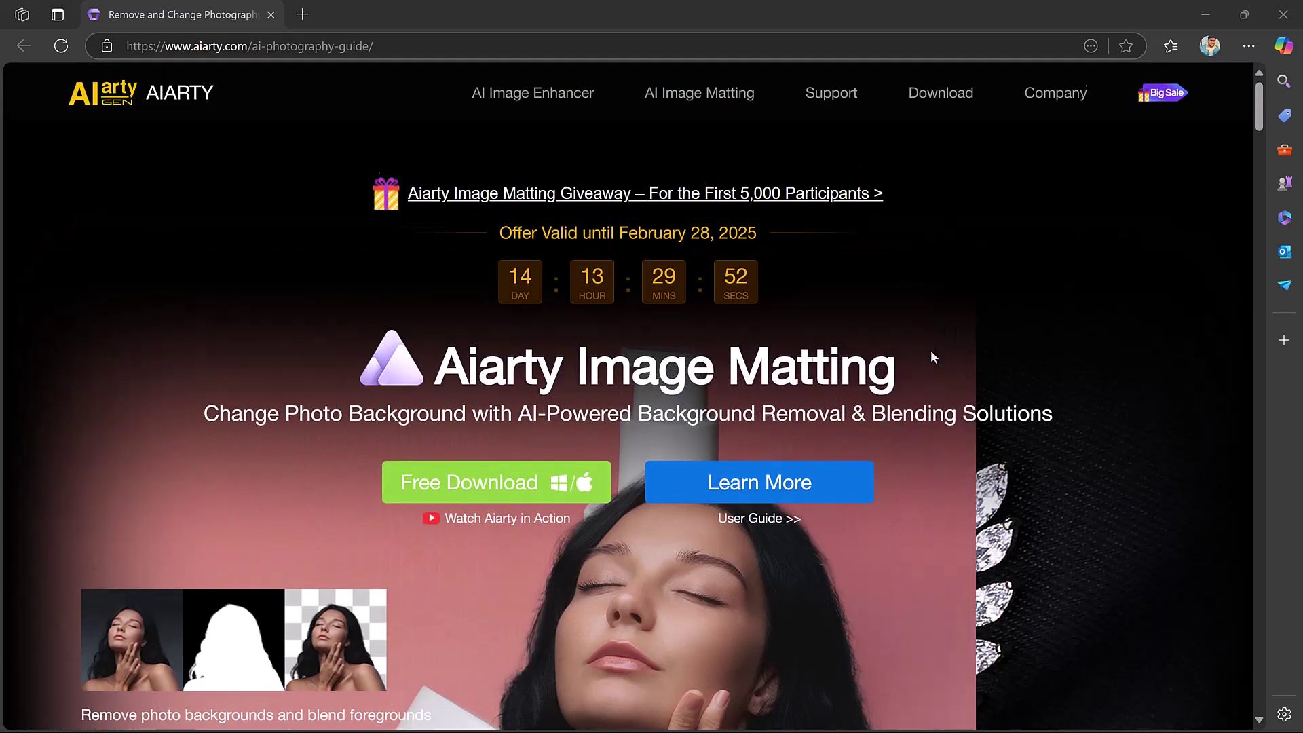
{"action": "left_click", "coordinate": [392, 205]}
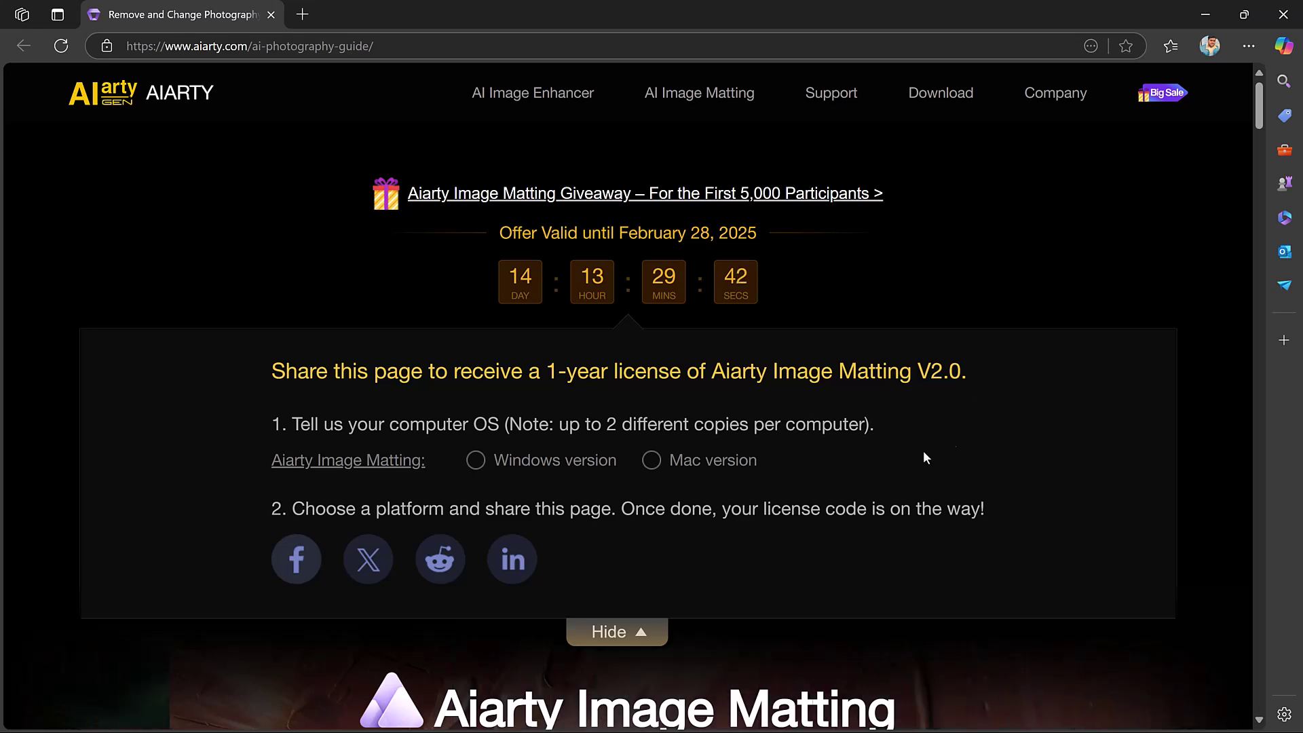
{"action": "left_click", "coordinate": [476, 461]}
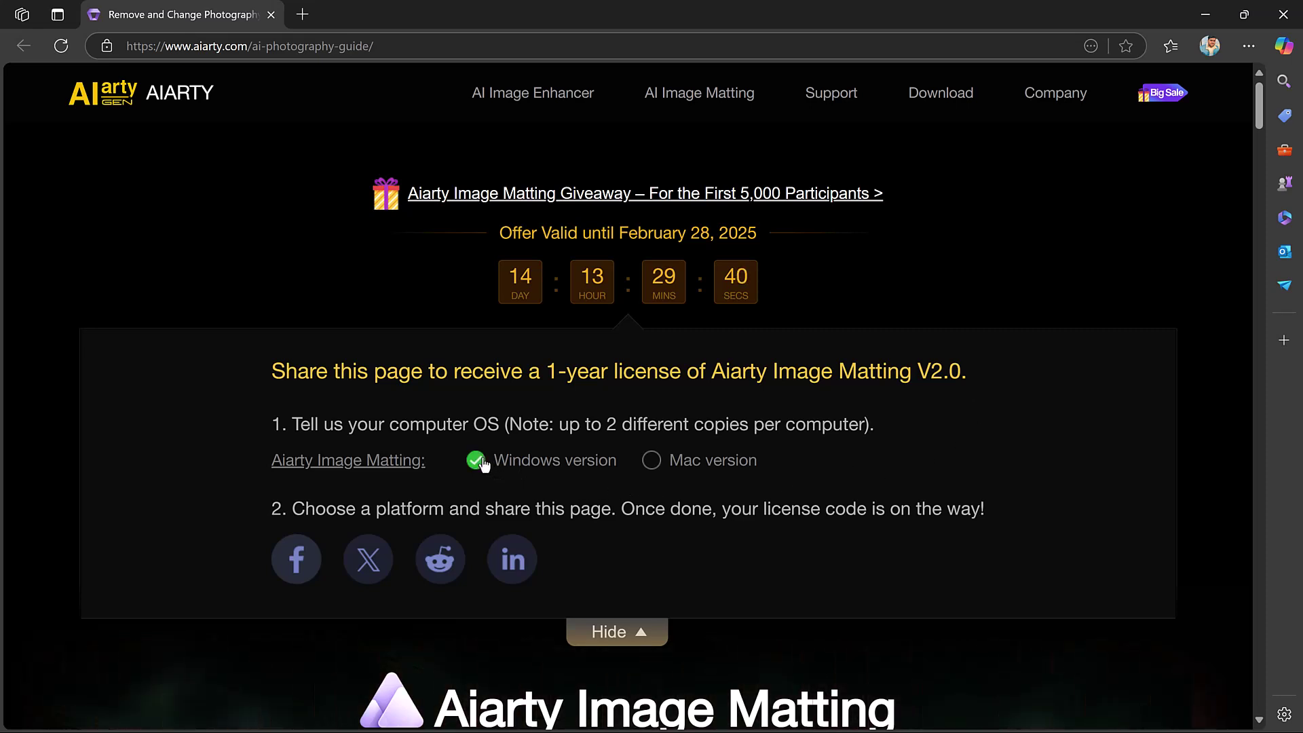